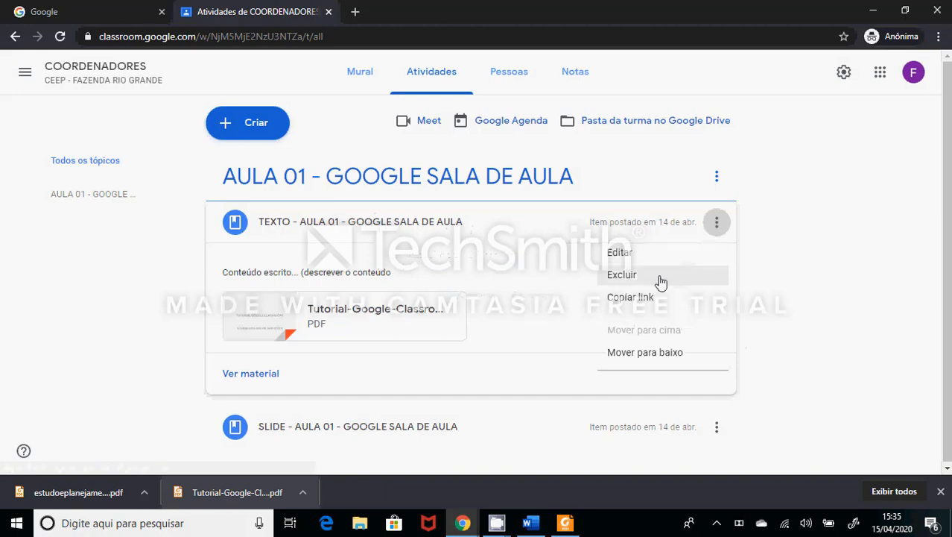
- Delete the TEXTO and SLIDE materials from the topic AULA 01 - GOOGLE SALA DE AULA
{"action": "left_click", "coordinate": [660, 278]}
{"action": "left_click", "coordinate": [557, 302]}
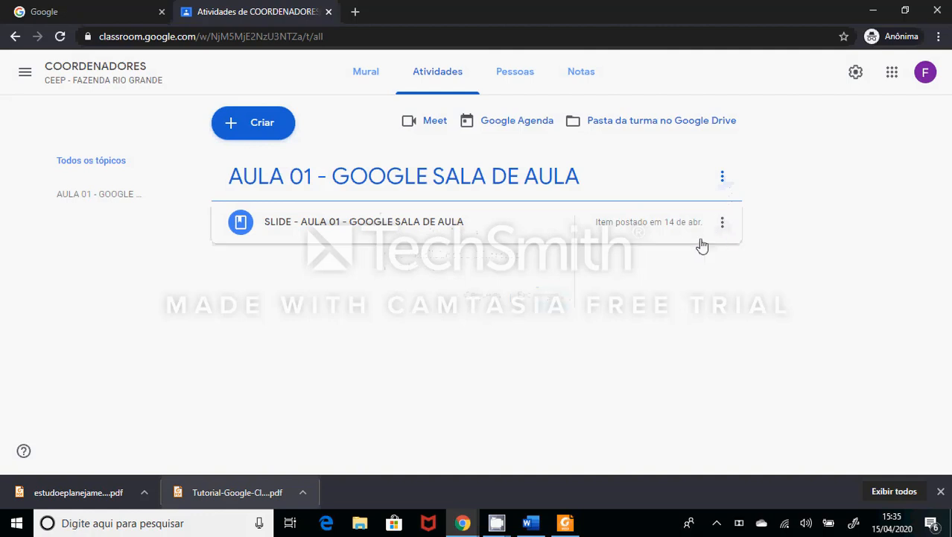
{"action": "left_click", "coordinate": [722, 223]}
{"action": "left_click", "coordinate": [633, 274]}
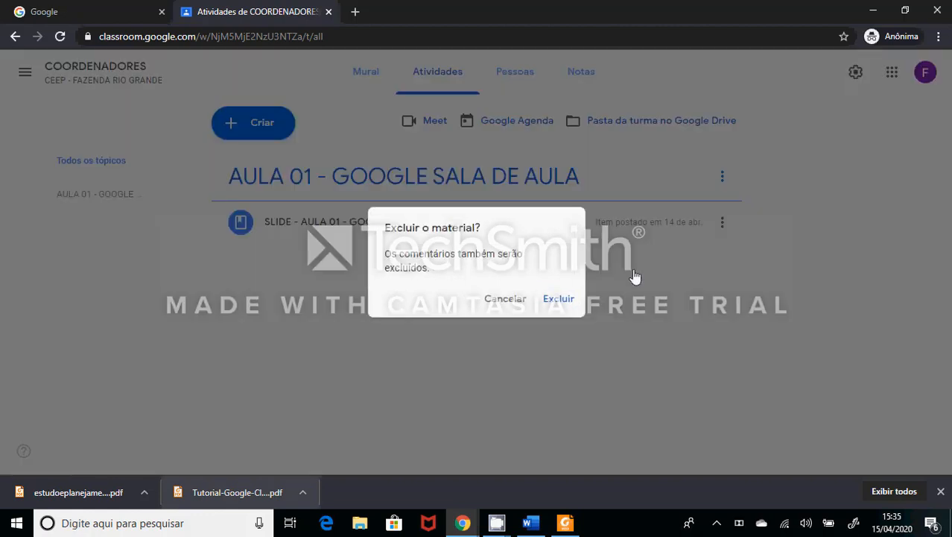
{"action": "left_click", "coordinate": [550, 302]}
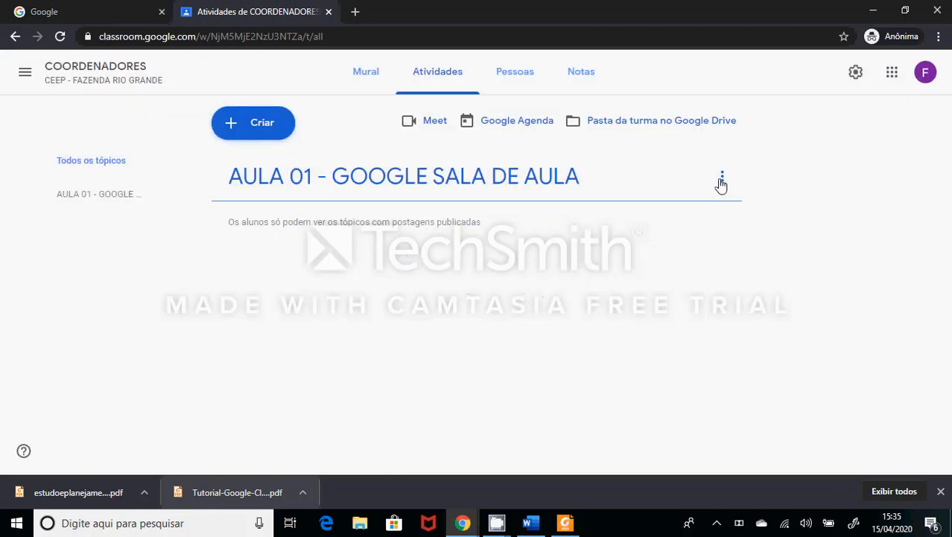
- Delete the empty topic AULA 01 - GOOGLE SALA DE AULA from the class's activities
{"action": "left_click", "coordinate": [722, 177]}
{"action": "left_click", "coordinate": [639, 233]}
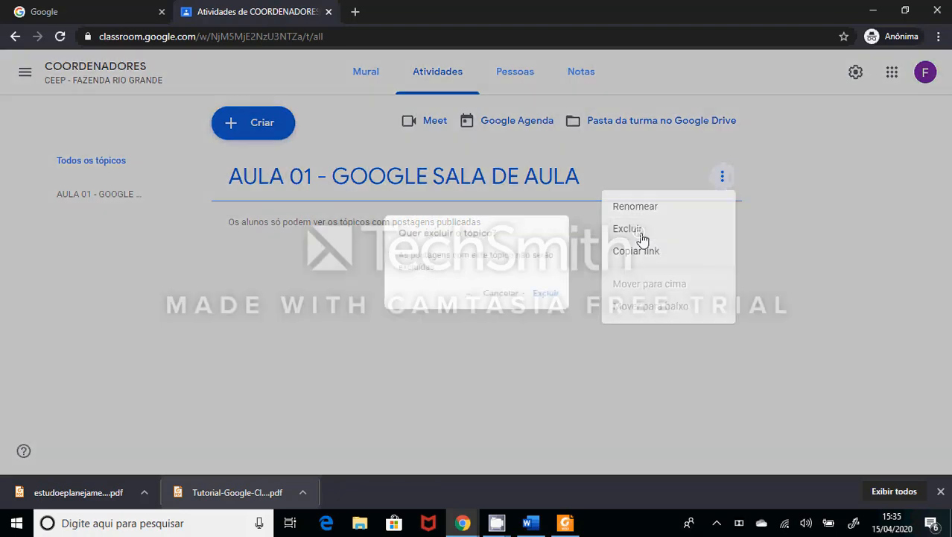
{"action": "left_click", "coordinate": [560, 299]}
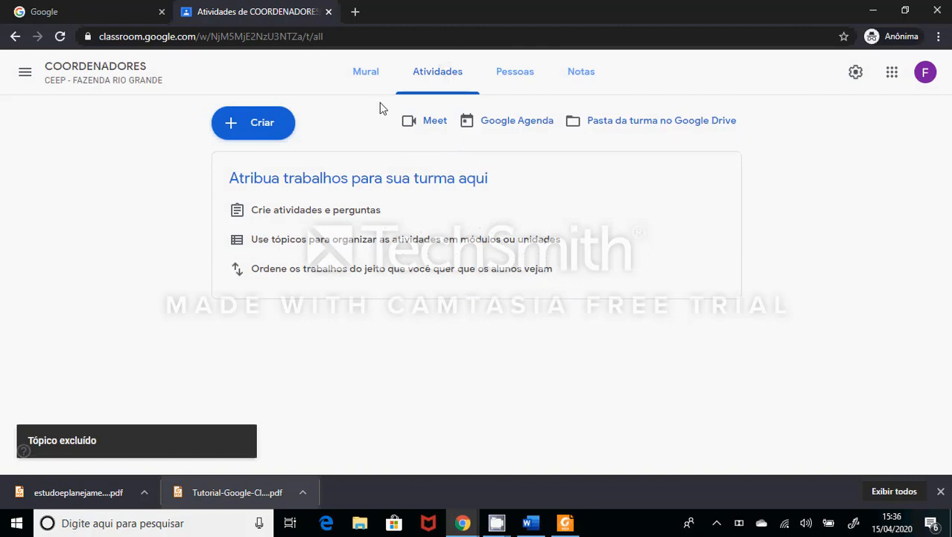
- Create a new Material post in the class's activities with the title "VÍDEO - AULA 01 - GOOGLE SALA DE AULA"
{"action": "left_click", "coordinate": [366, 75]}
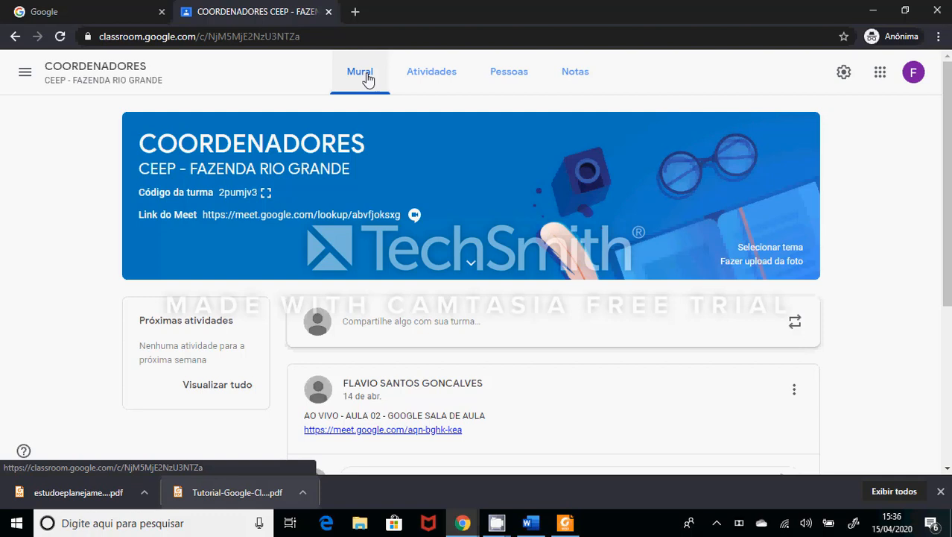
{"action": "left_click", "coordinate": [427, 78]}
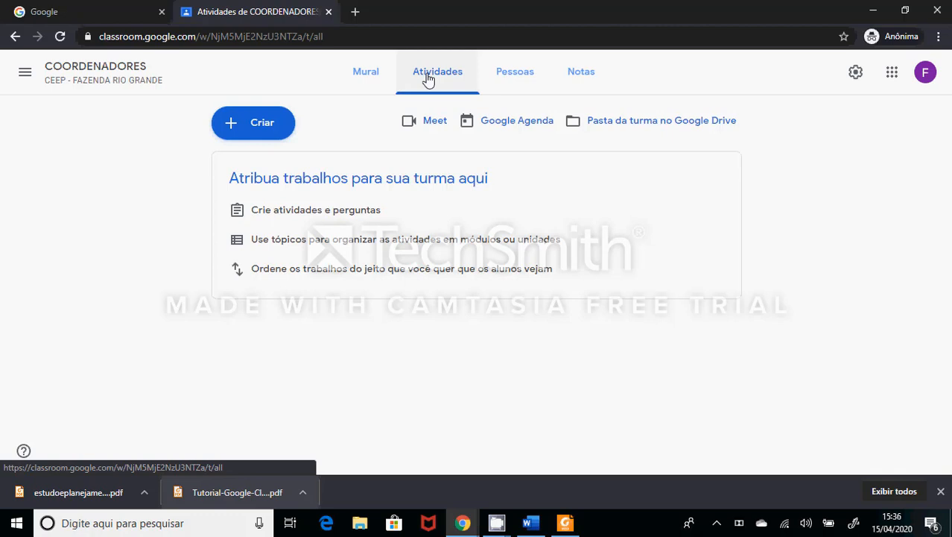
{"action": "left_click", "coordinate": [272, 132]}
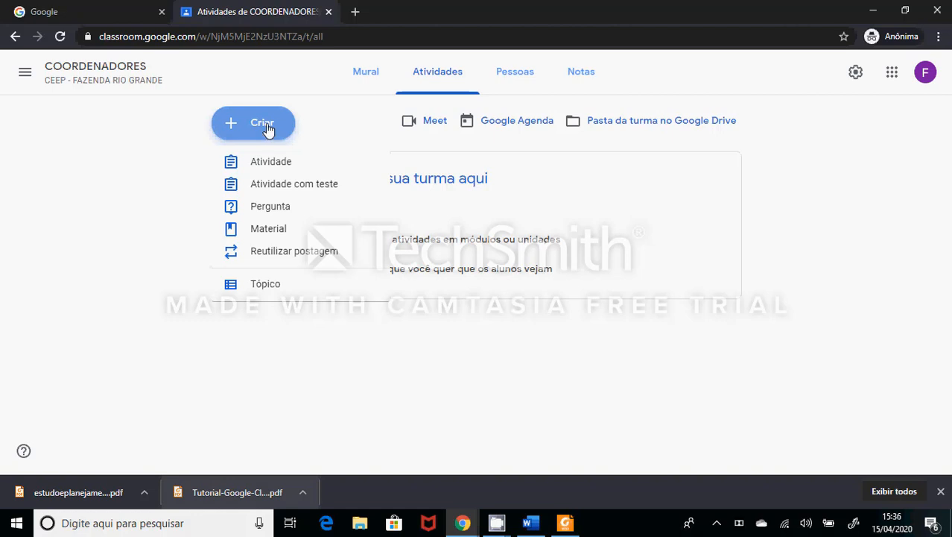
{"action": "left_click", "coordinate": [270, 230]}
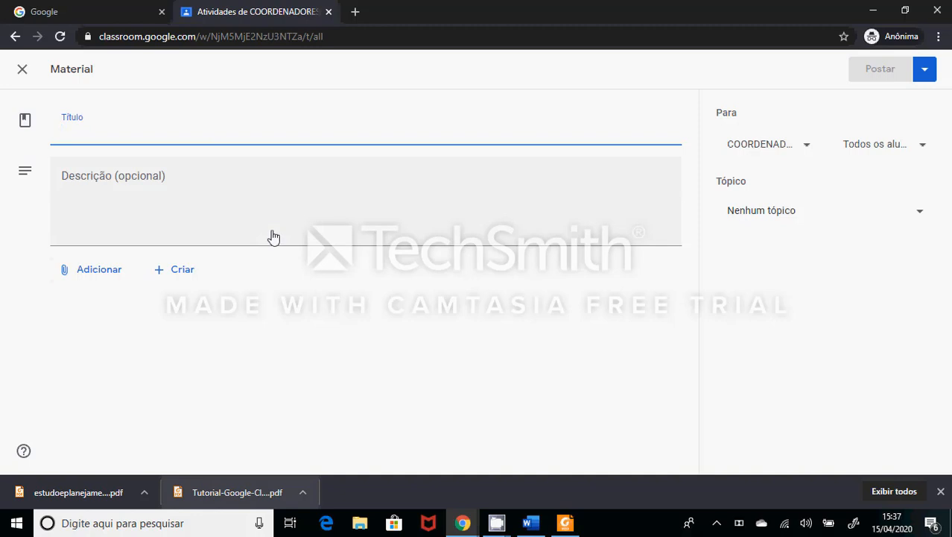
{"action": "type", "text": "VÍ"}
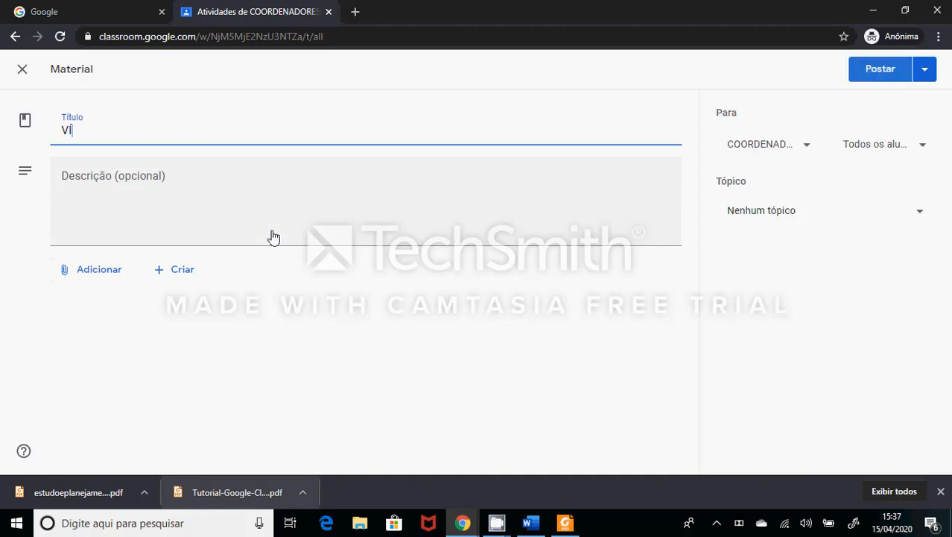
{"action": "type", "text": "DEO - AULA 01"}
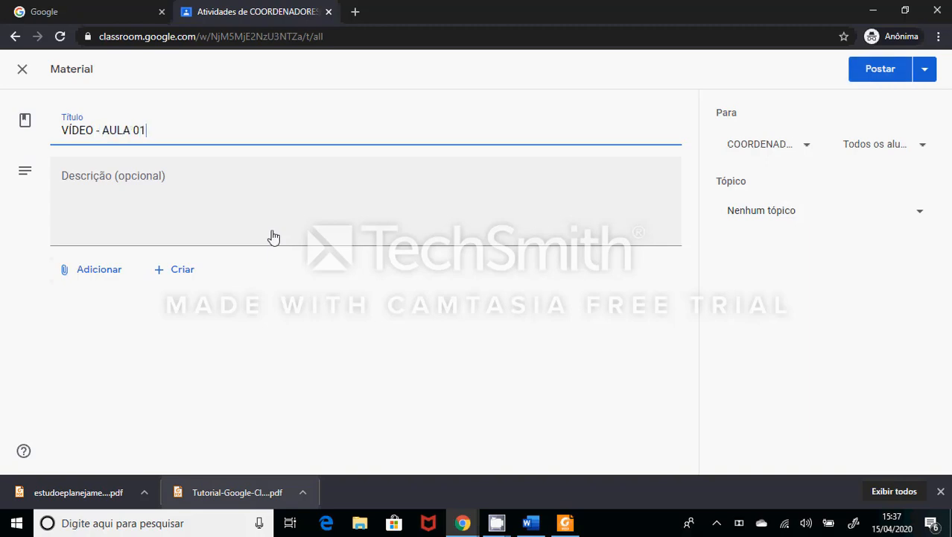
{"action": "type", "text": " - GOOGLE SALA DE AULA"}
- Enter "(descrever o conteúdo)" as the material's description
{"action": "left_click", "coordinate": [273, 237]}
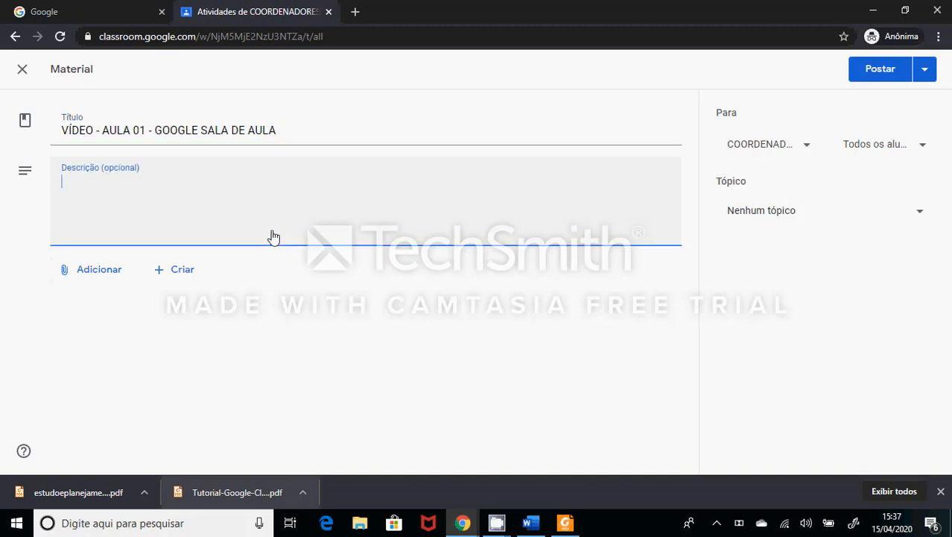
{"action": "type", "text": "("}
{"action": "type", "text": "descrever o cont"}
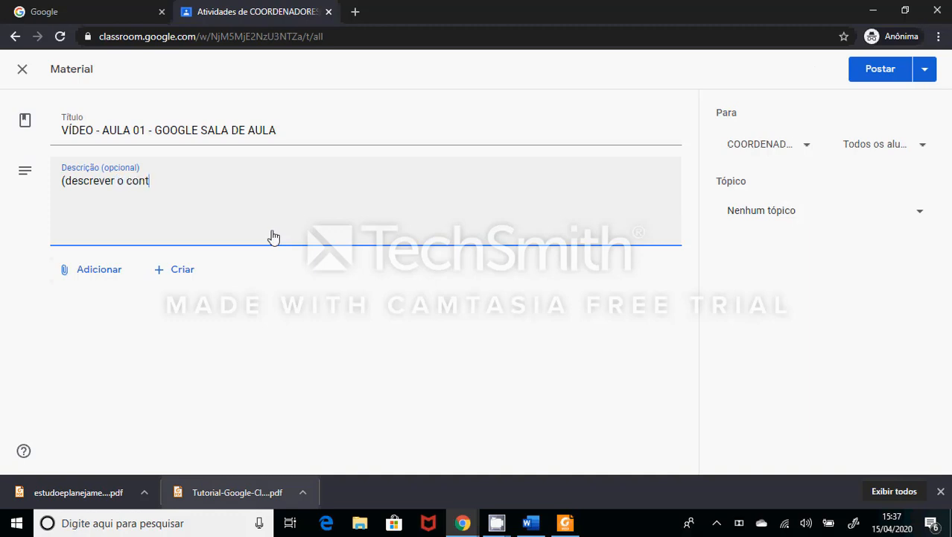
{"action": "type", "text": "eúdo)"}
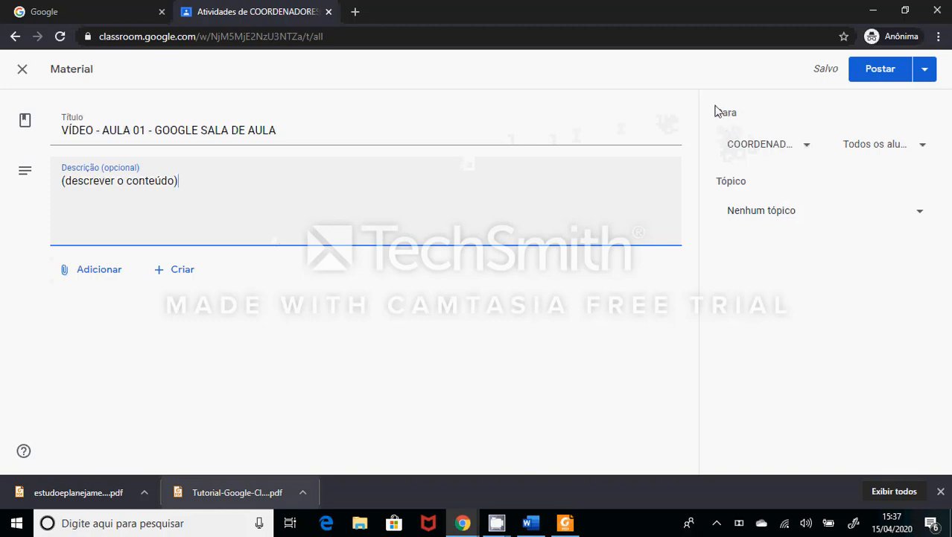
- Add the PROFESSORES class as a recipient of the material and remove it again
{"action": "left_click", "coordinate": [777, 150]}
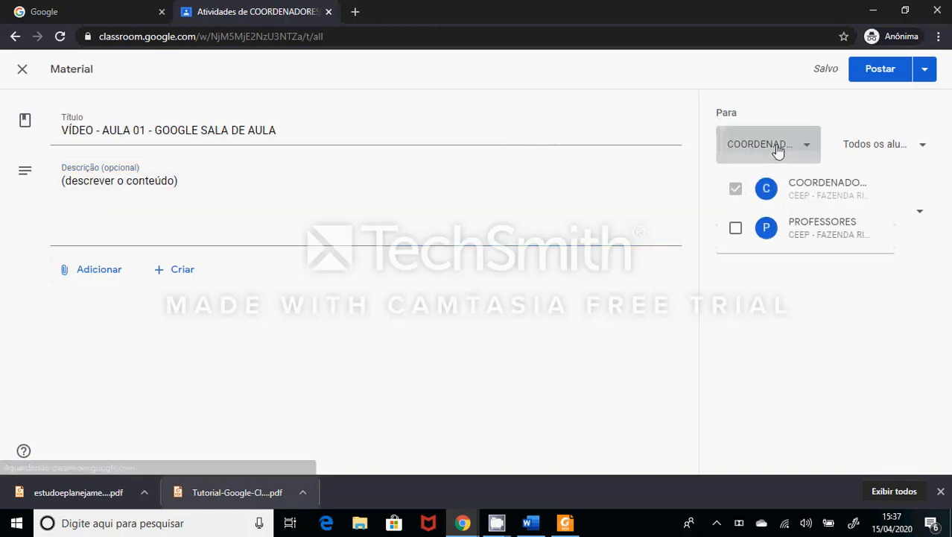
{"action": "left_click", "coordinate": [736, 230]}
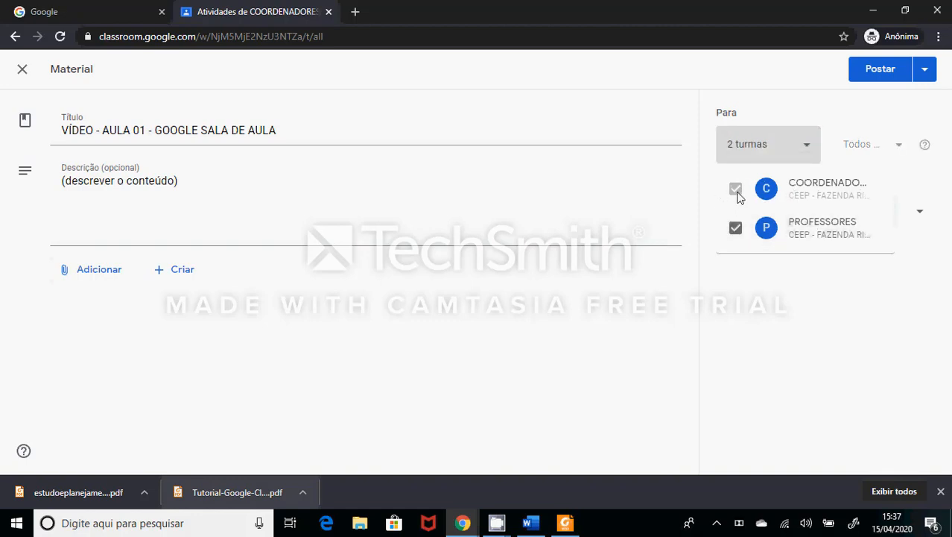
{"action": "left_click", "coordinate": [737, 233]}
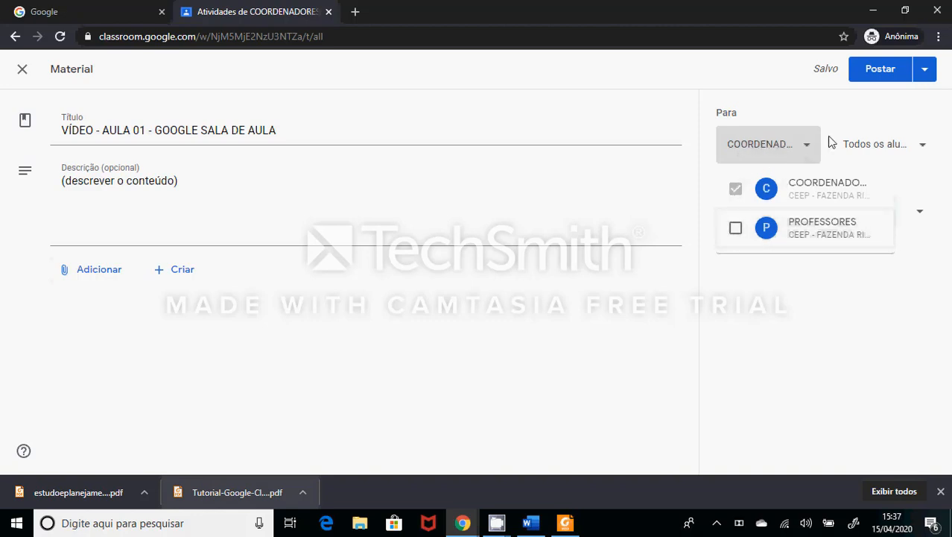
{"action": "left_click", "coordinate": [854, 118]}
- Deselect and reselect all students (Todos os alunos) as recipients of the material
{"action": "left_click", "coordinate": [873, 144]}
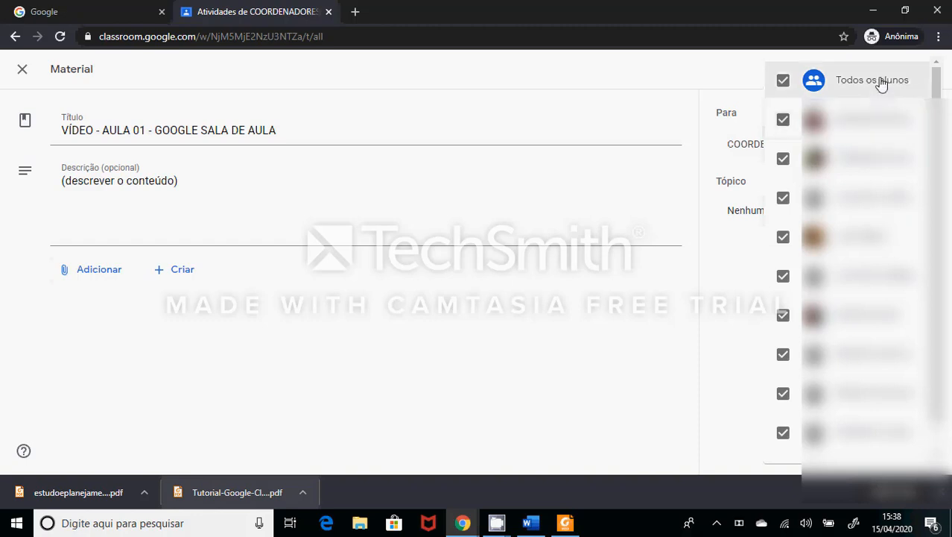
{"action": "left_click", "coordinate": [881, 84]}
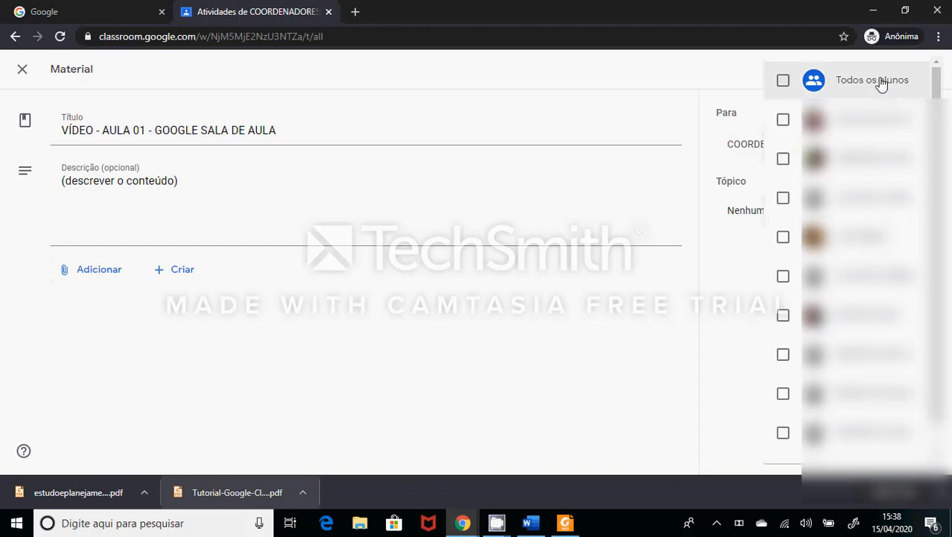
{"action": "left_click", "coordinate": [881, 85]}
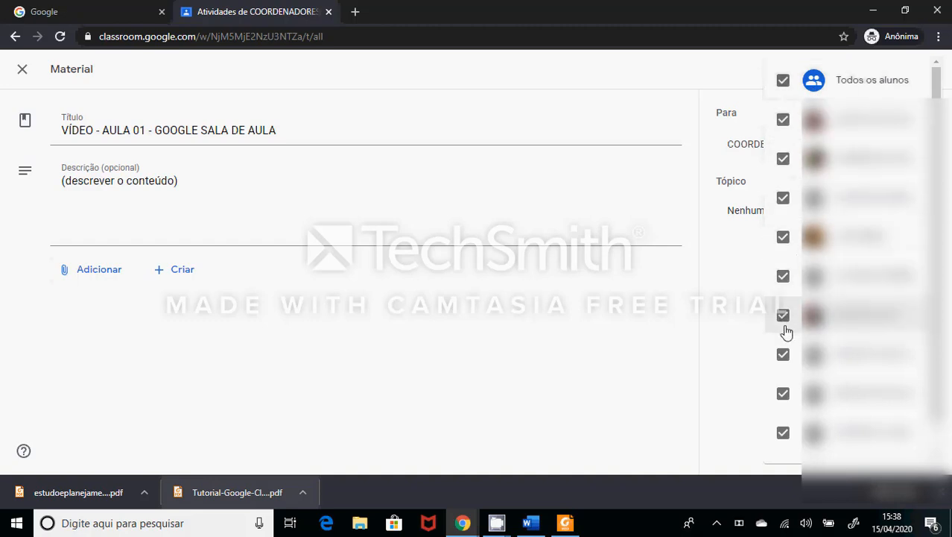
{"action": "left_click", "coordinate": [812, 88]}
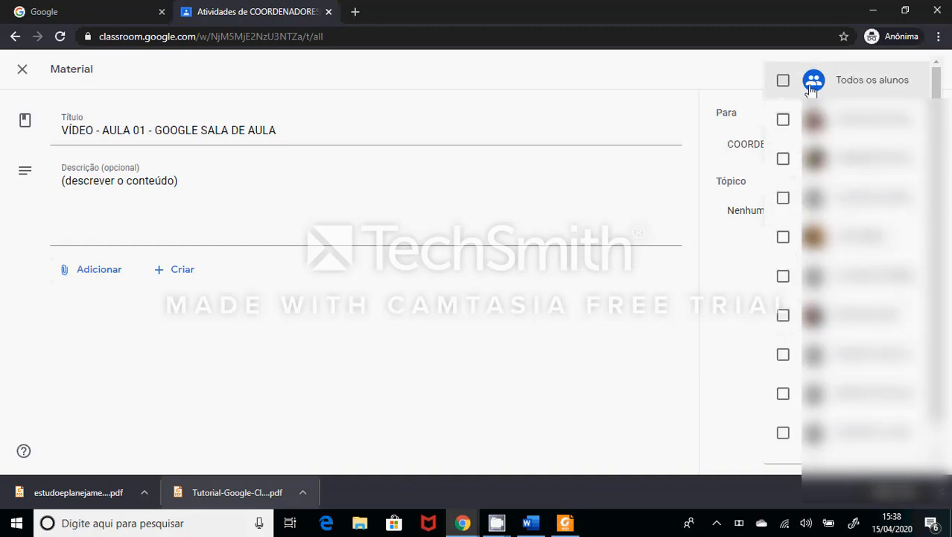
{"action": "left_click", "coordinate": [812, 88]}
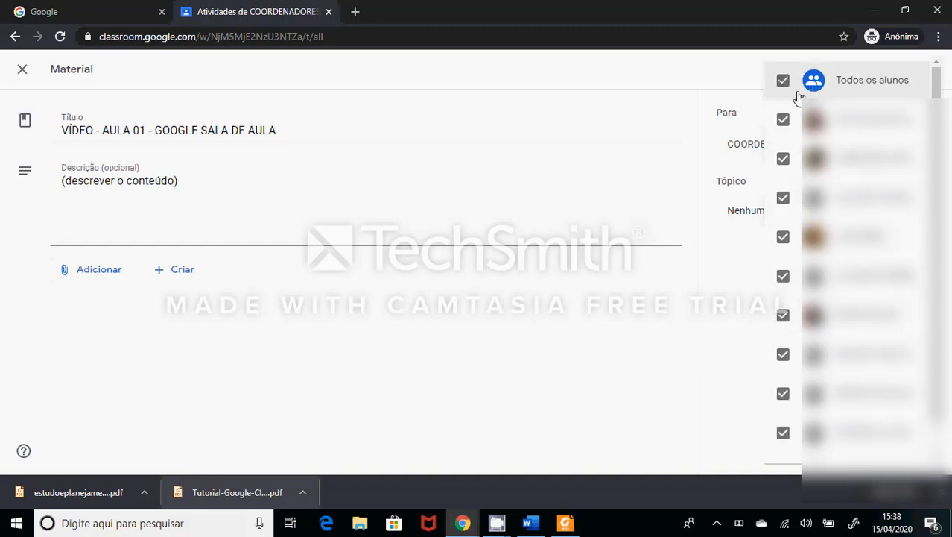
{"action": "left_click", "coordinate": [730, 274]}
- Create a new topic for the material named "AULA 01 - GOOGLE SALA DE AULA"
{"action": "left_click", "coordinate": [816, 215]}
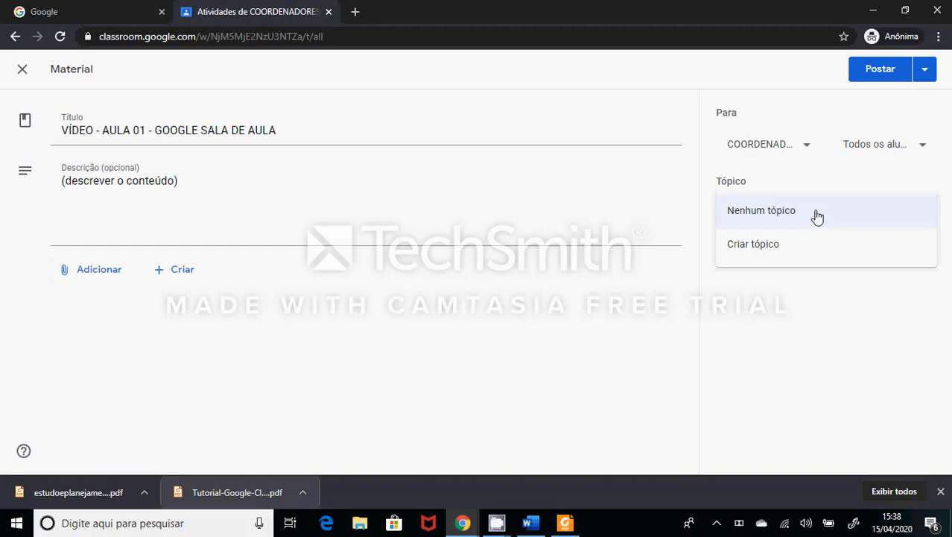
{"action": "left_click", "coordinate": [805, 244]}
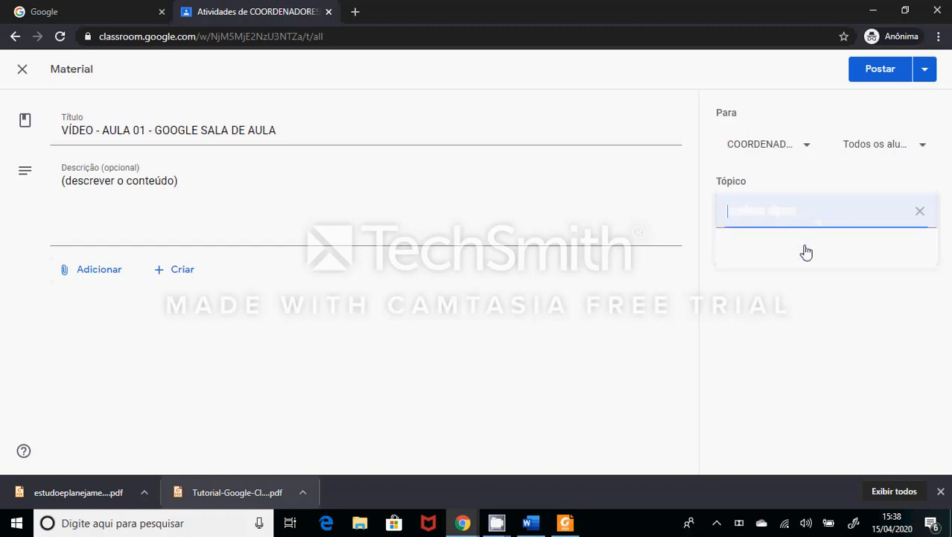
{"action": "type", "text": "AU"}
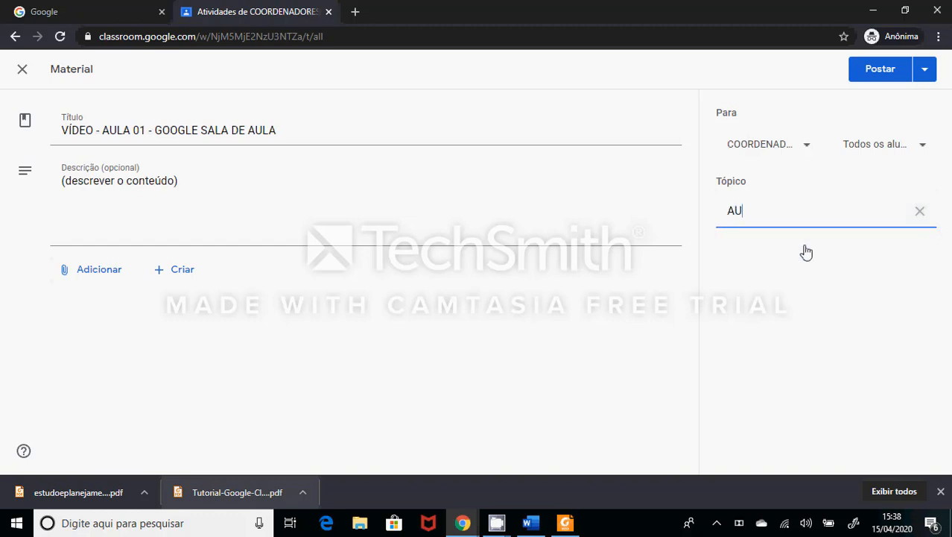
{"action": "type", "text": "LA 01 - GOOGL"}
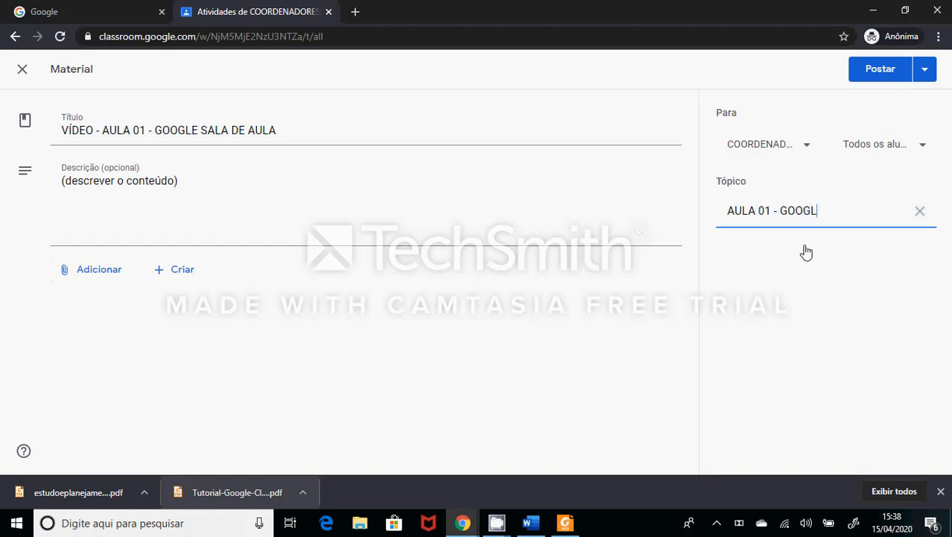
{"action": "type", "text": "E SALA DE AULA"}
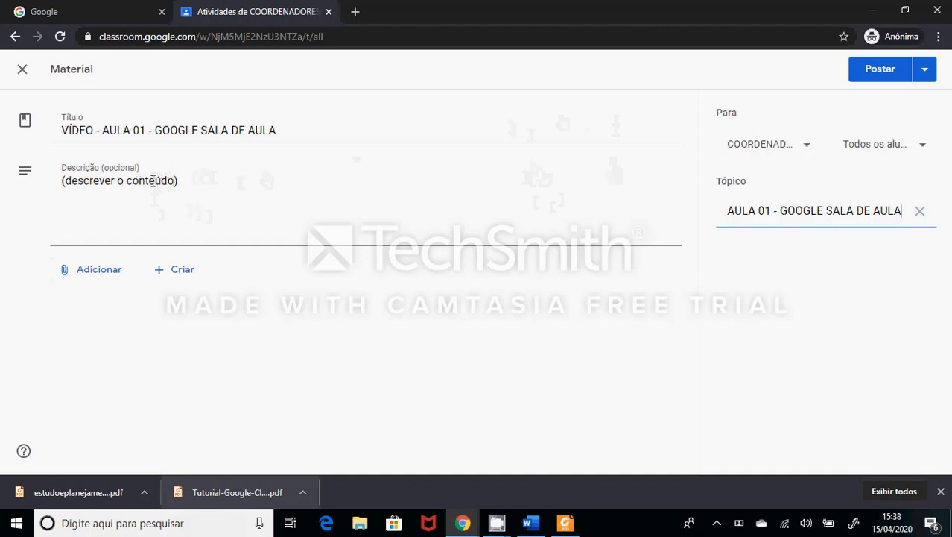
- Search YouTube for "GOOGLE SALA DE AULA" and attach the video "Google Sala de aula I Você só dá aula?" to the material
{"action": "left_click", "coordinate": [93, 276]}
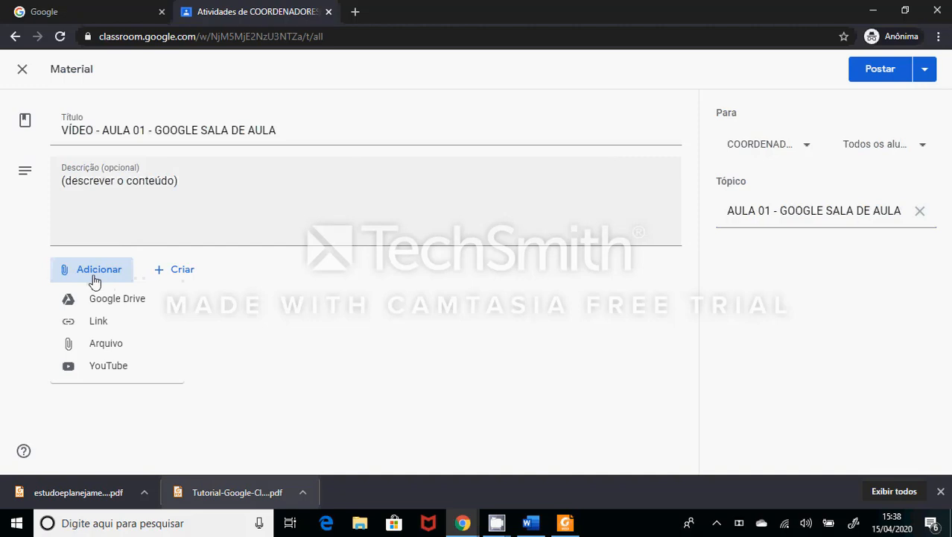
{"action": "left_click", "coordinate": [108, 367]}
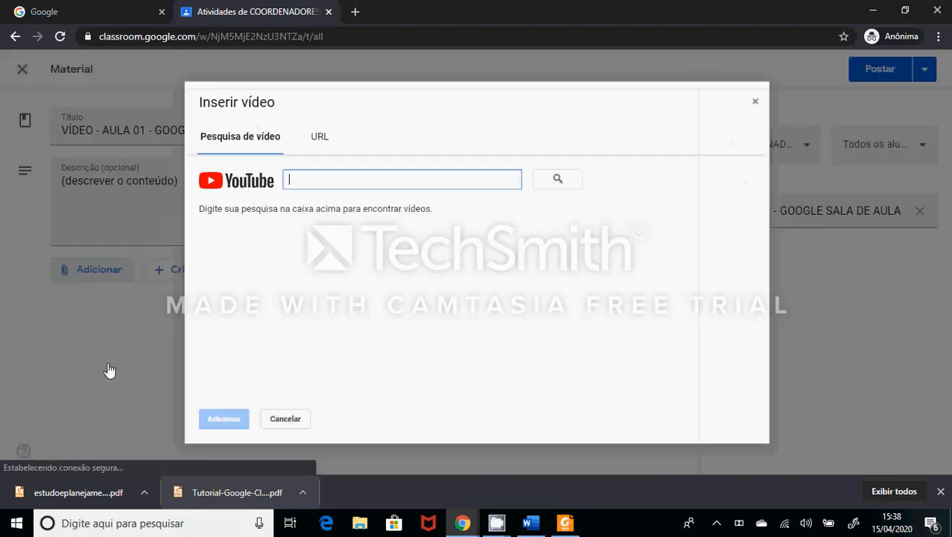
{"action": "left_click", "coordinate": [326, 145]}
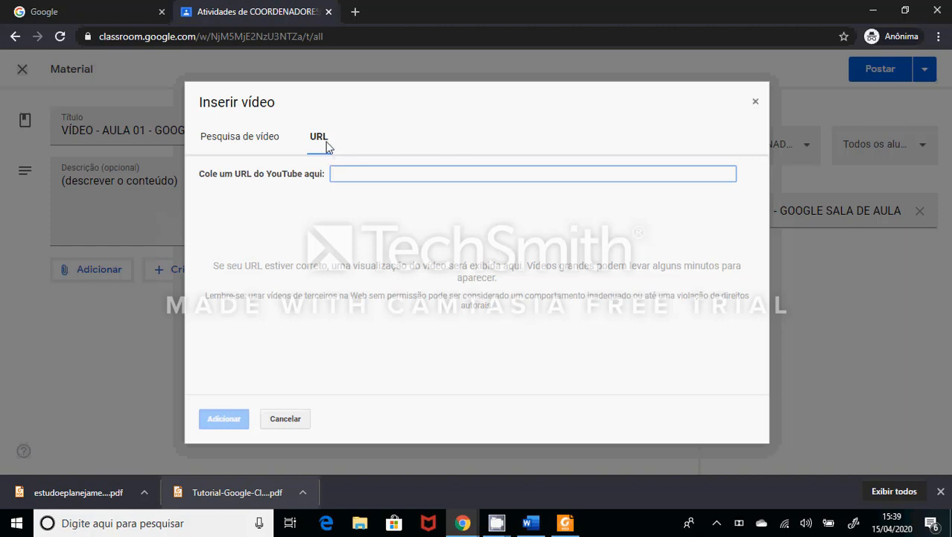
{"action": "left_click", "coordinate": [263, 143]}
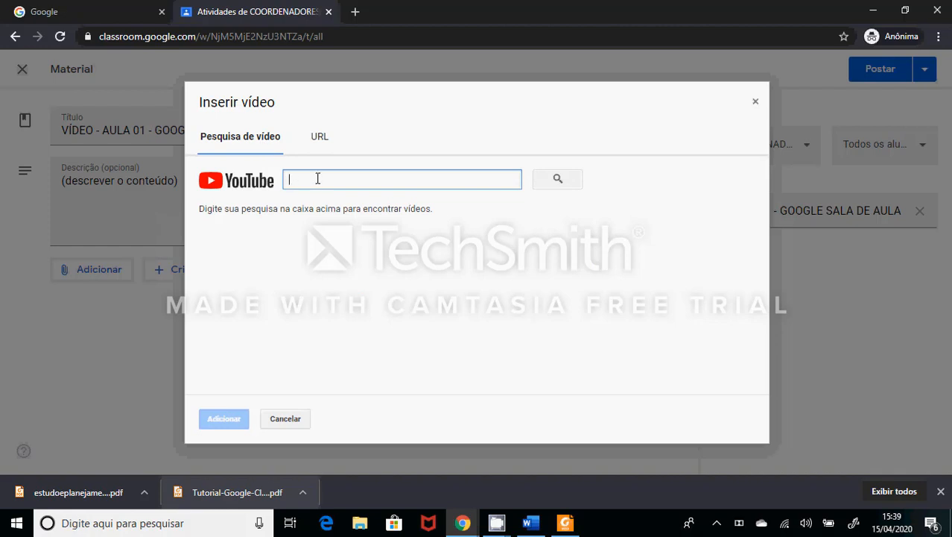
{"action": "type", "text": "GOOGLE "}
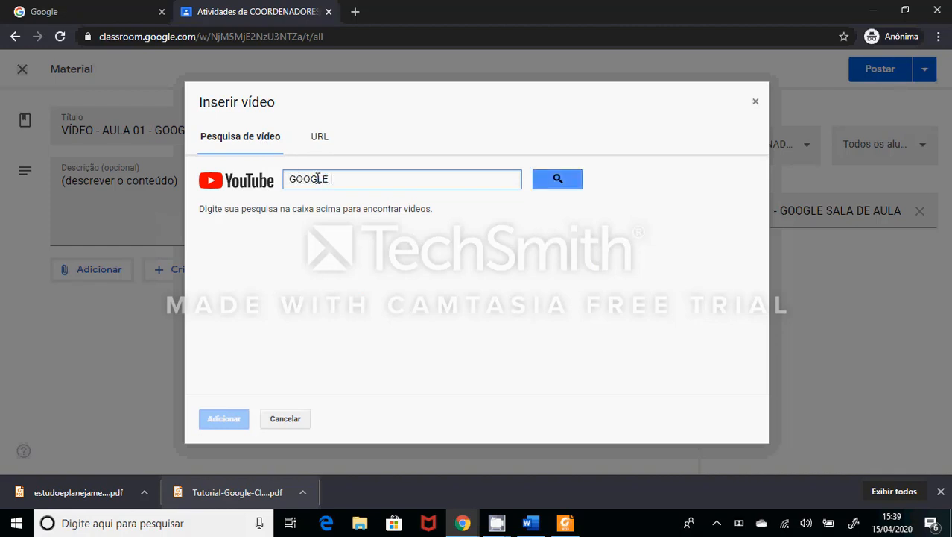
{"action": "type", "text": "SALA DE AULA"}
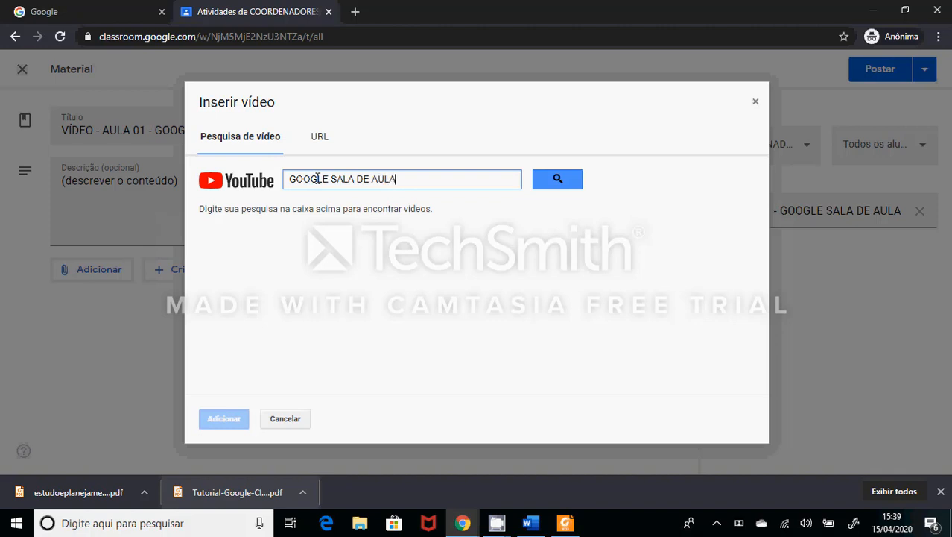
{"action": "key", "text": "Return"}
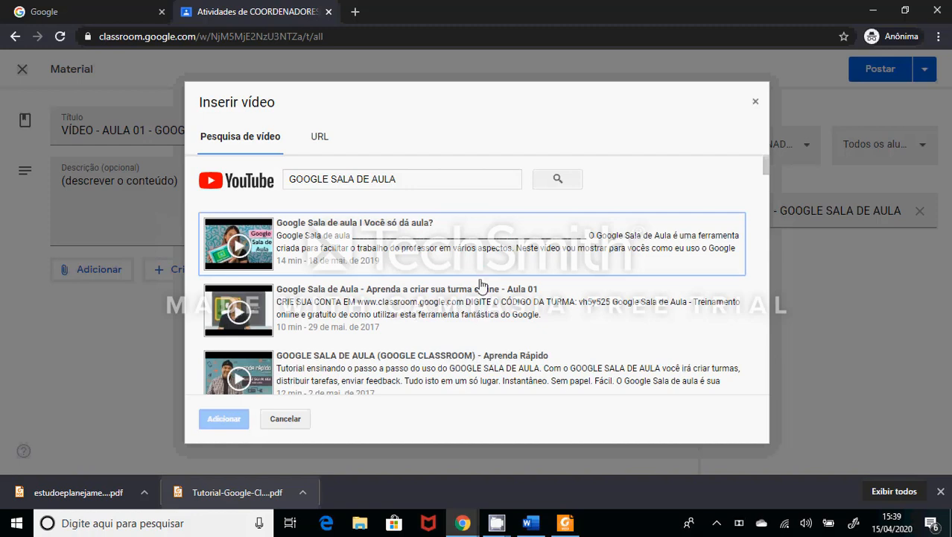
{"action": "left_click", "coordinate": [414, 228]}
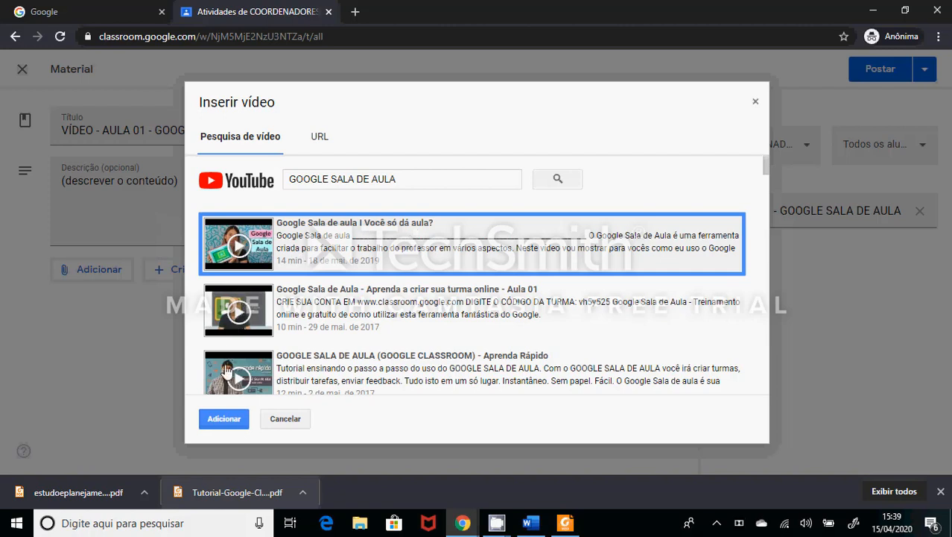
{"action": "left_click", "coordinate": [225, 422]}
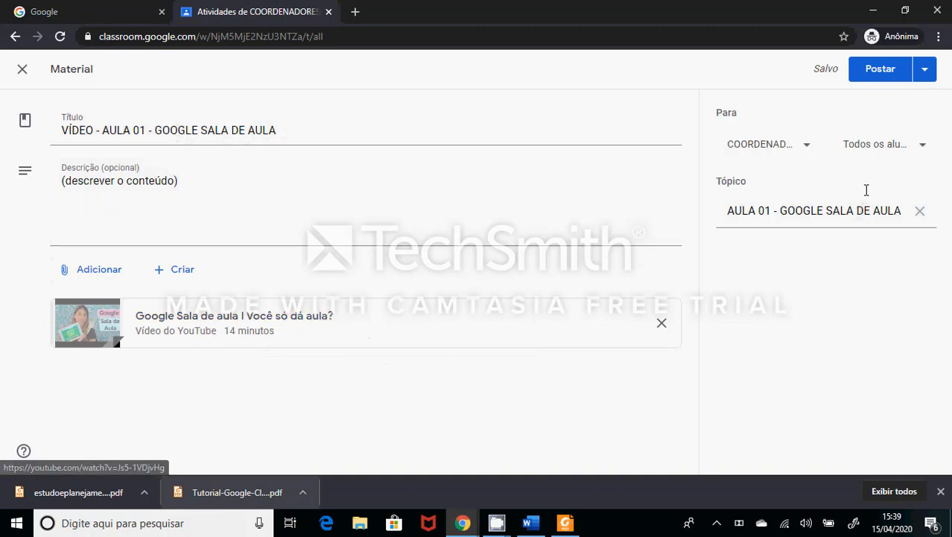
{"action": "left_click", "coordinate": [787, 151]}
{"action": "left_click", "coordinate": [786, 150]}
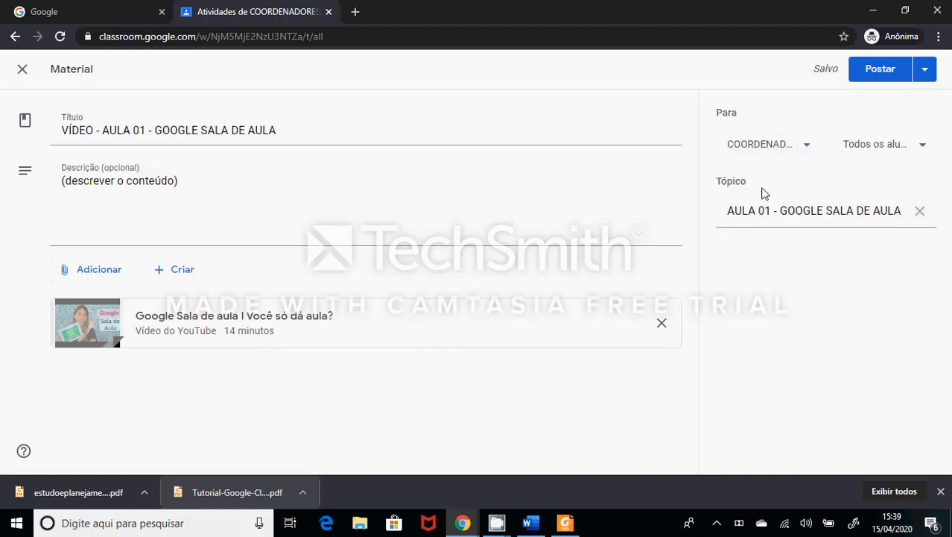
- Try to schedule the material for 16 de abr. de 2020 at 07:30 and cancel the scheduling
{"action": "left_click", "coordinate": [925, 71]}
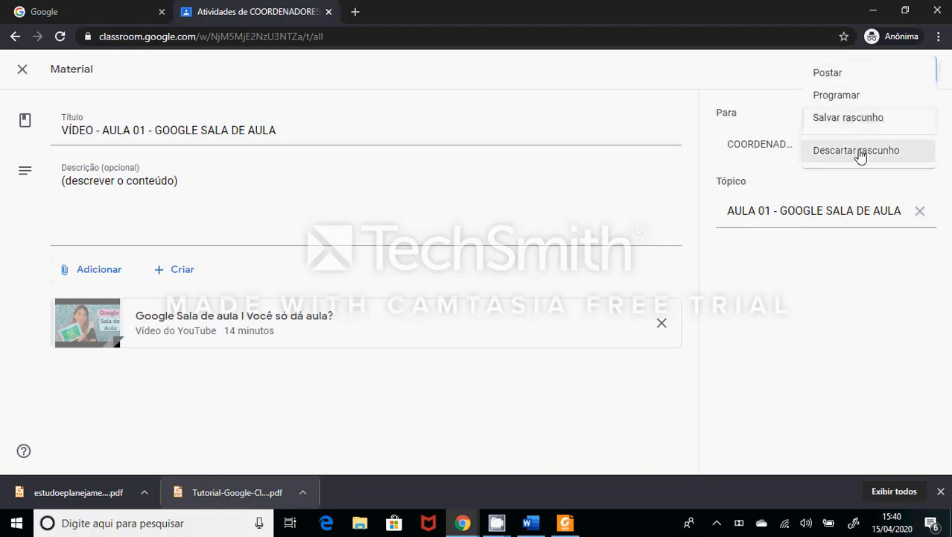
{"action": "left_click", "coordinate": [863, 96]}
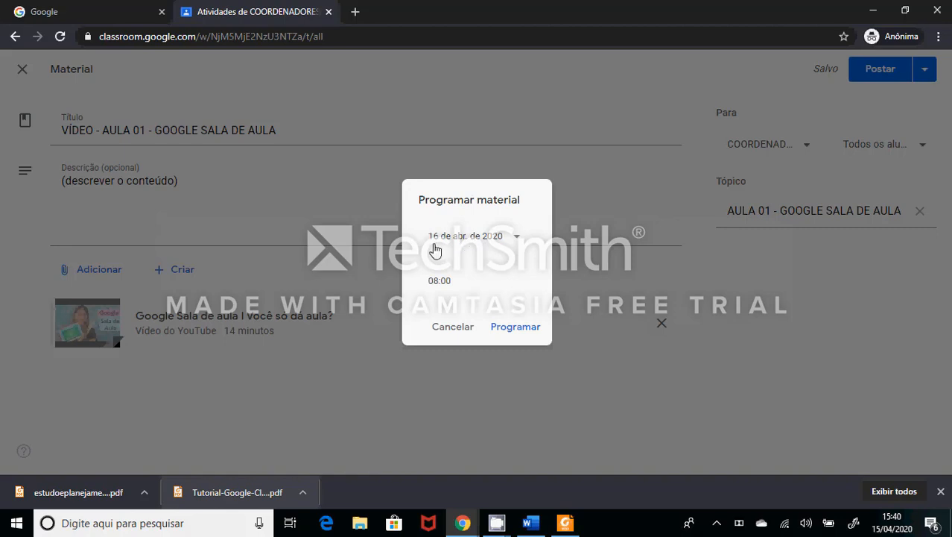
{"action": "left_click", "coordinate": [434, 281]}
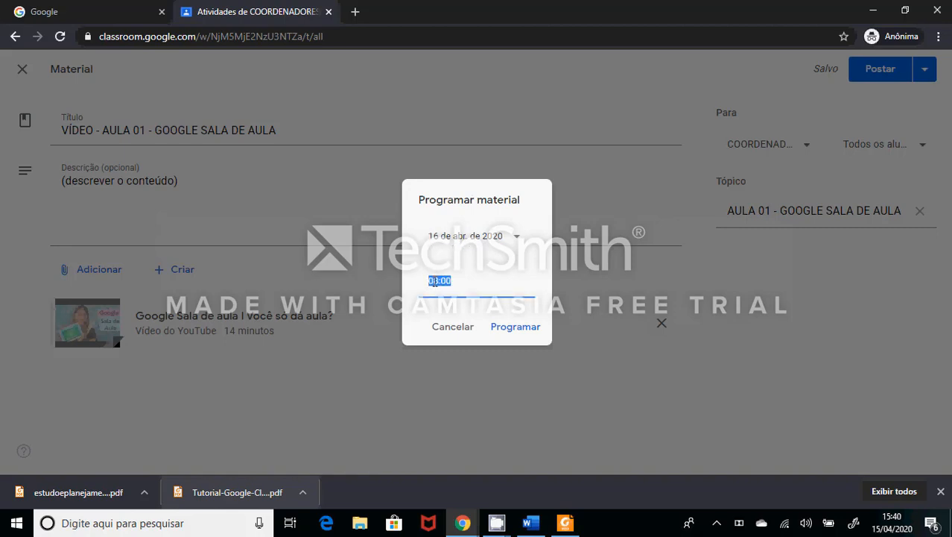
{"action": "type", "text": "07:30"}
{"action": "key", "text": "Tab"}
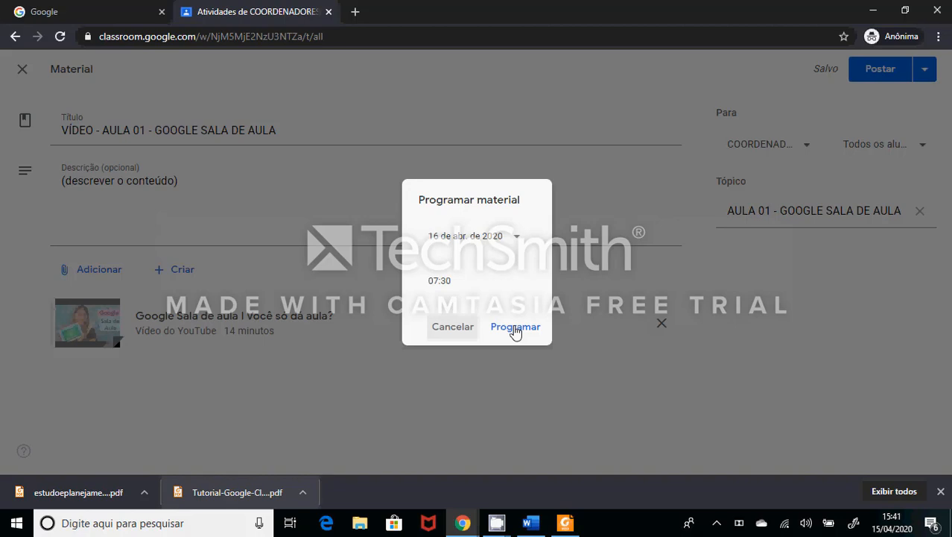
{"action": "left_click", "coordinate": [452, 327]}
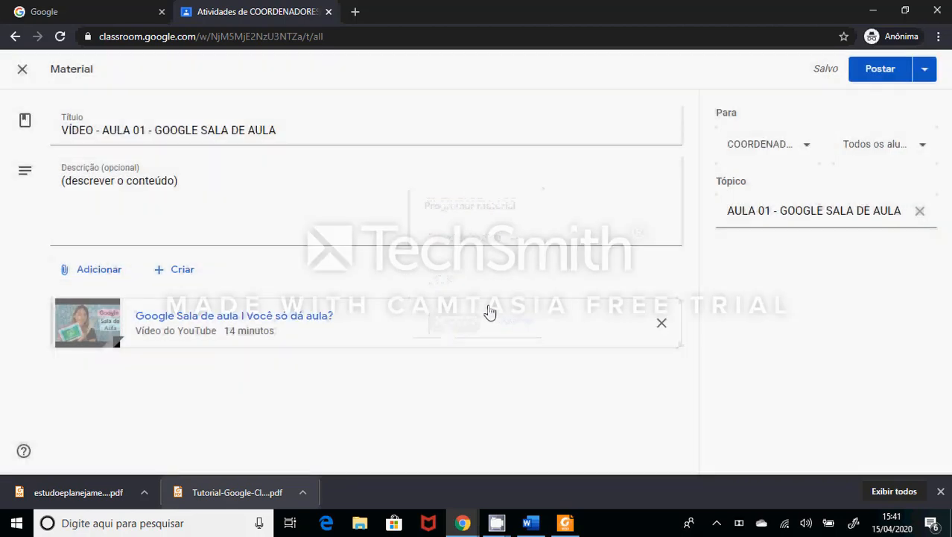
- Save the video material as a draft and reopen that draft for editing
{"action": "left_click", "coordinate": [924, 72]}
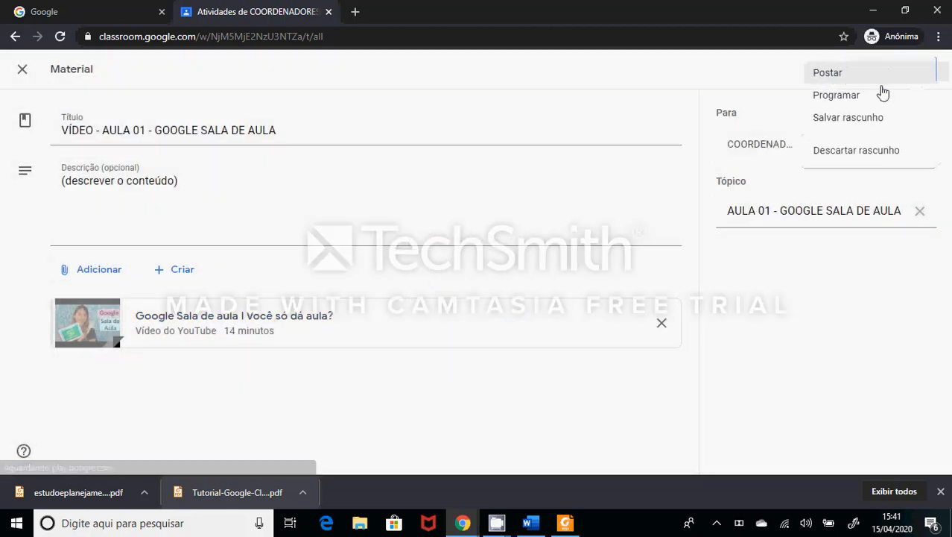
{"action": "left_click", "coordinate": [863, 127]}
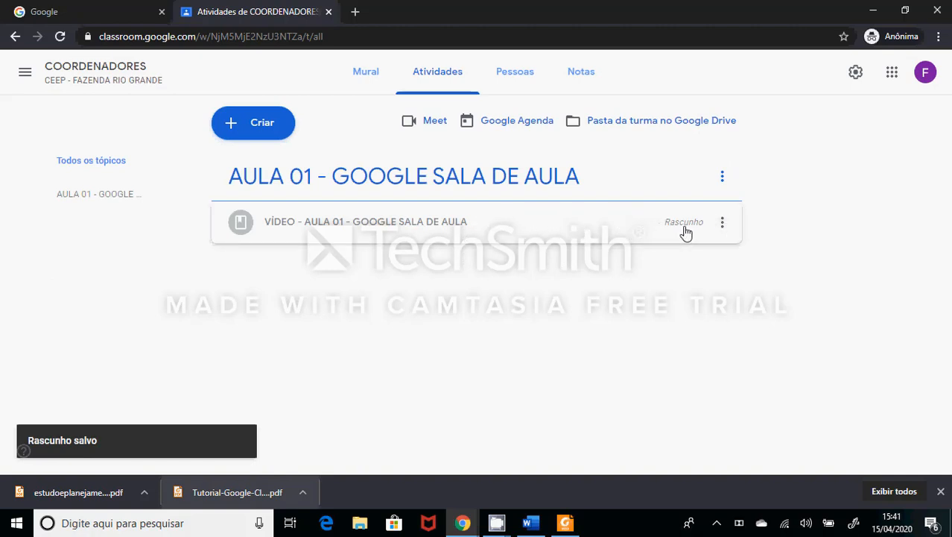
{"action": "left_click", "coordinate": [723, 224]}
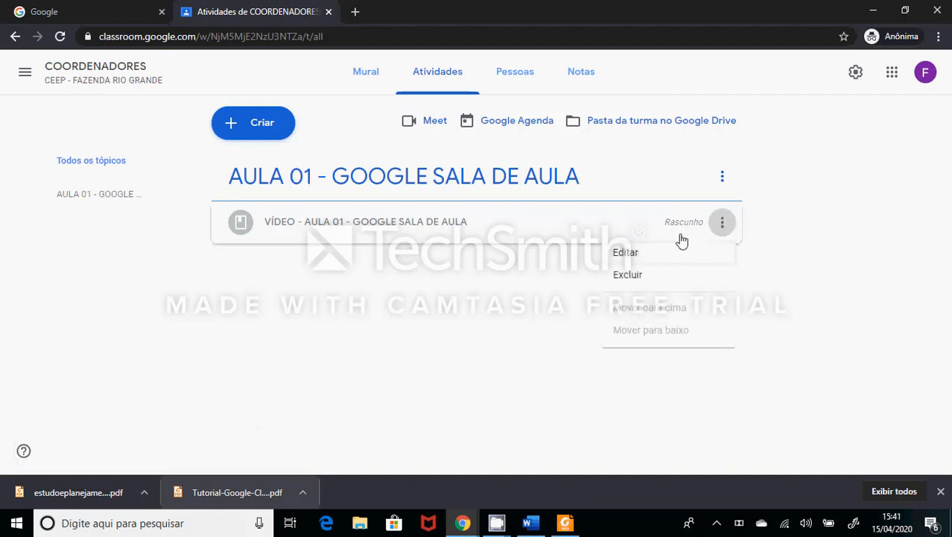
{"action": "left_click", "coordinate": [660, 255]}
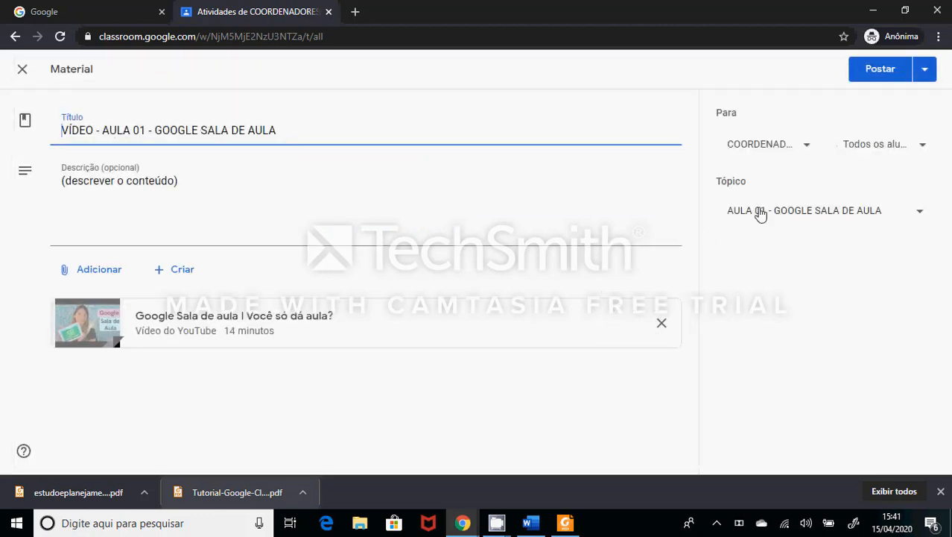
- Post the material "VÍDEO - AULA 01 - GOOGLE SALA DE AULA" immediately and confirm the posting
{"action": "left_click", "coordinate": [926, 75]}
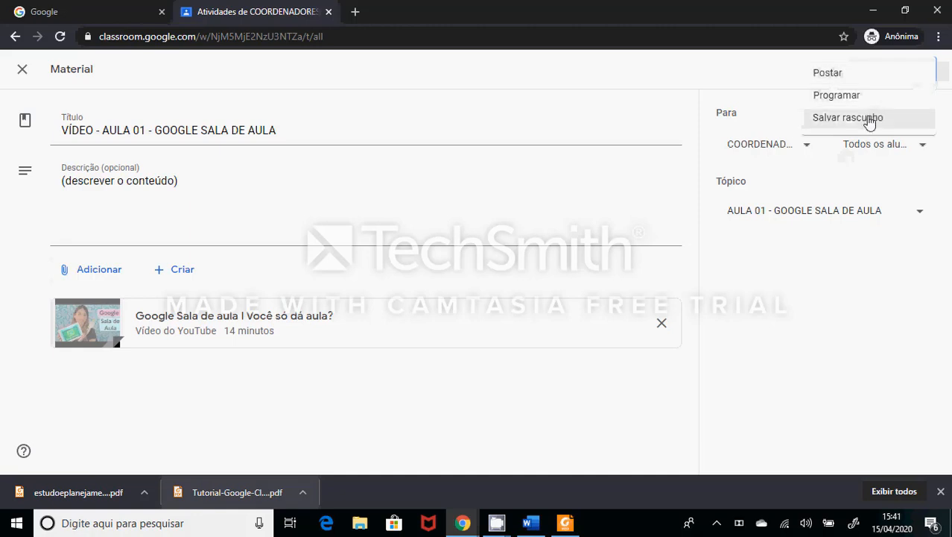
{"action": "left_click", "coordinate": [828, 73]}
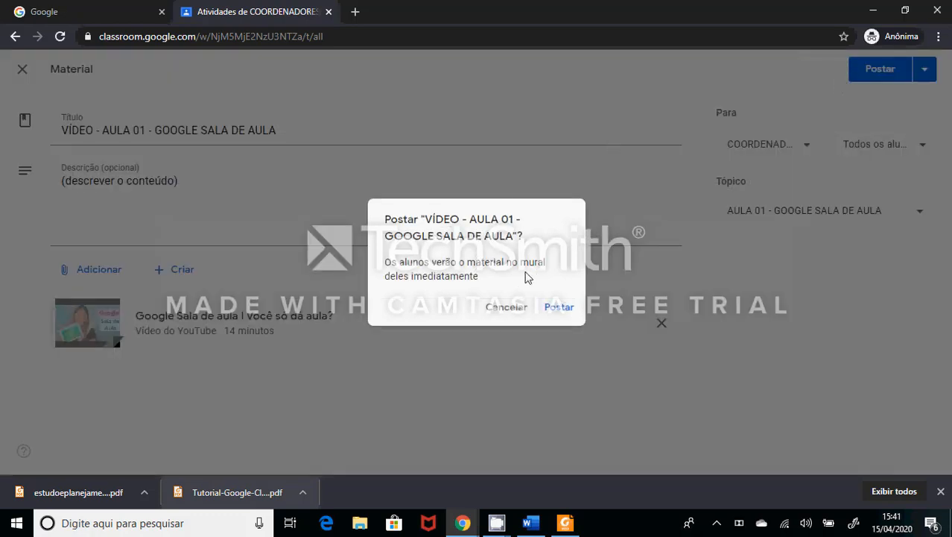
{"action": "left_click", "coordinate": [560, 308]}
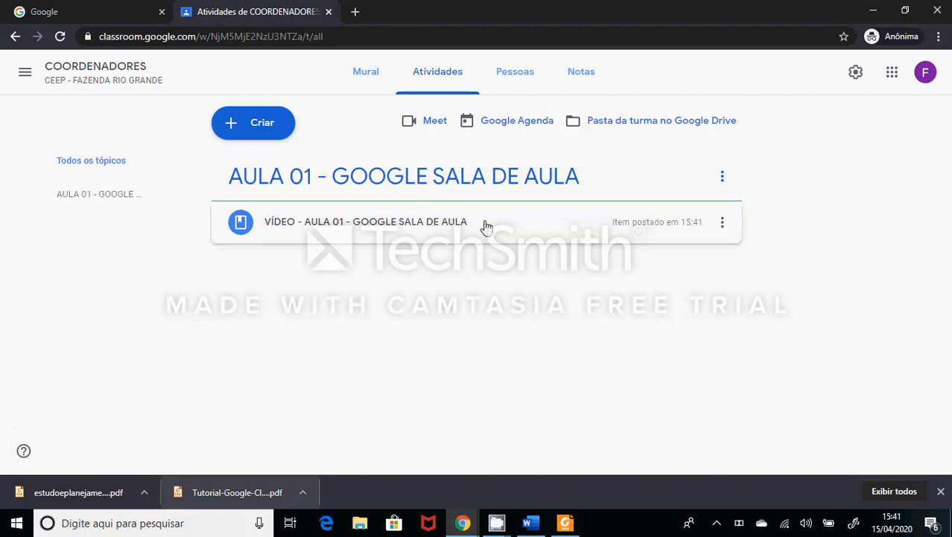
- Create another material in the class titled "TEXTO TUTORIAL - GOOGLE SALA DE AULA"
{"action": "left_click", "coordinate": [267, 131]}
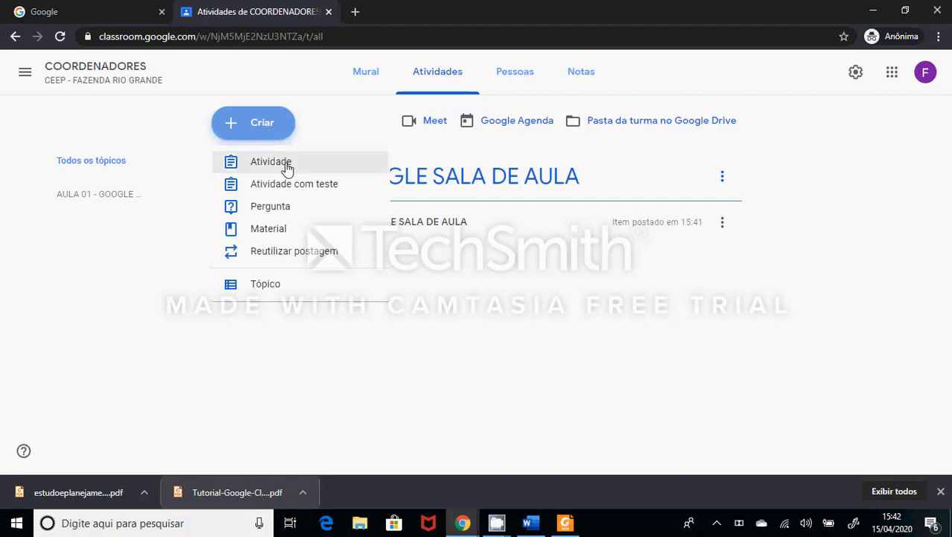
{"action": "left_click", "coordinate": [273, 231]}
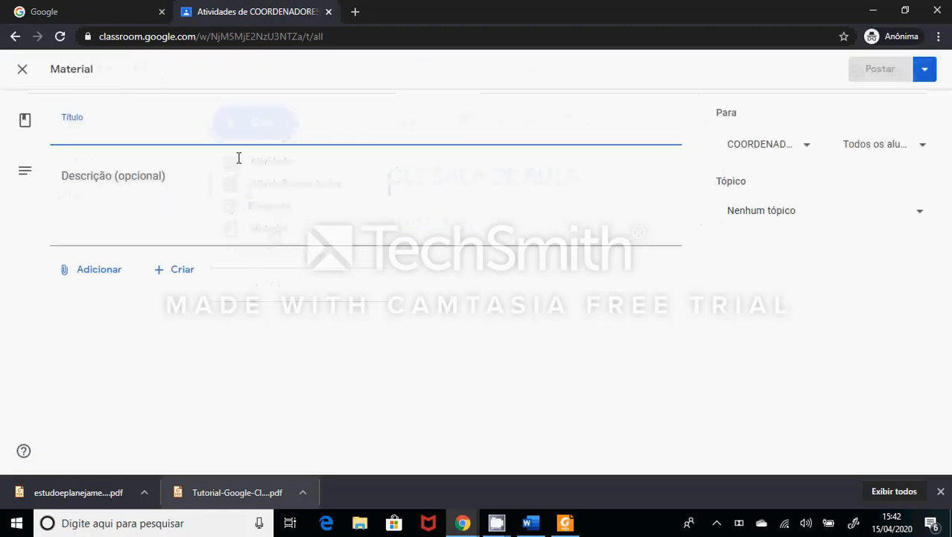
{"action": "type", "text": "CON"}
{"action": "type", "text": "TEÚDO "}
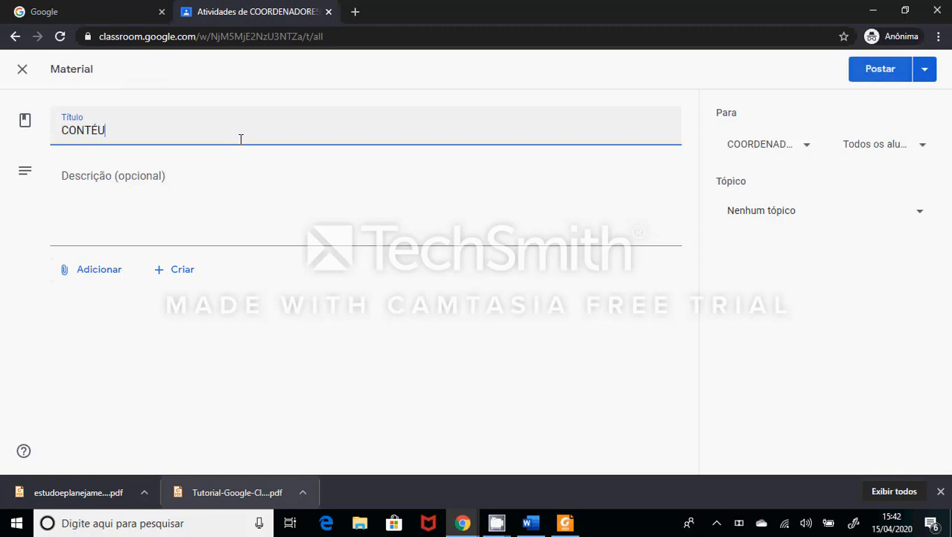
{"action": "type", "text": "DIGITAL"}
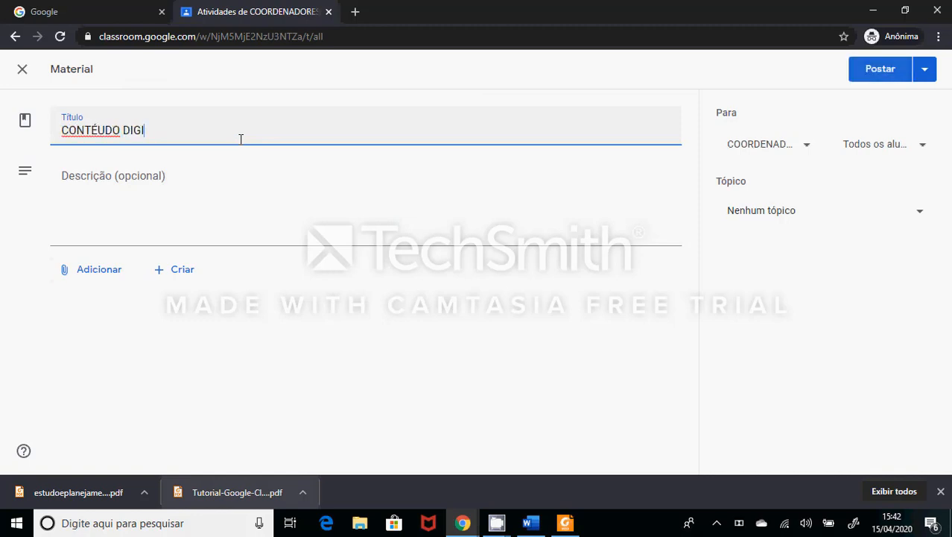
{"action": "type", "text": "- AULA"}
{"action": "key", "text": "BackSpace"}
{"action": "key", "text": "BackSpace"}
{"action": "key", "text": "BackSpace"}
{"action": "key", "text": "BackSpace"}
{"action": "key", "text": "BackSpace"}
{"action": "key", "text": "BackSpace"}
{"action": "key", "text": "BackSpace"}
{"action": "key", "text": "BackSpace"}
{"action": "key", "text": "BackSpace"}
{"action": "key", "text": "BackSpace"}
{"action": "key", "text": "BackSpace"}
{"action": "key", "text": "BackSpace"}
{"action": "key", "text": "BackSpace"}
{"action": "key", "text": "BackSpace"}
{"action": "key", "text": "BackSpace"}
{"action": "key", "text": "BackSpace"}
{"action": "key", "text": "BackSpace"}
{"action": "key", "text": "BackSpace"}
{"action": "key", "text": "BackSpace"}
{"action": "key", "text": "BackSpace"}
{"action": "type", "text": "TEXTO "}
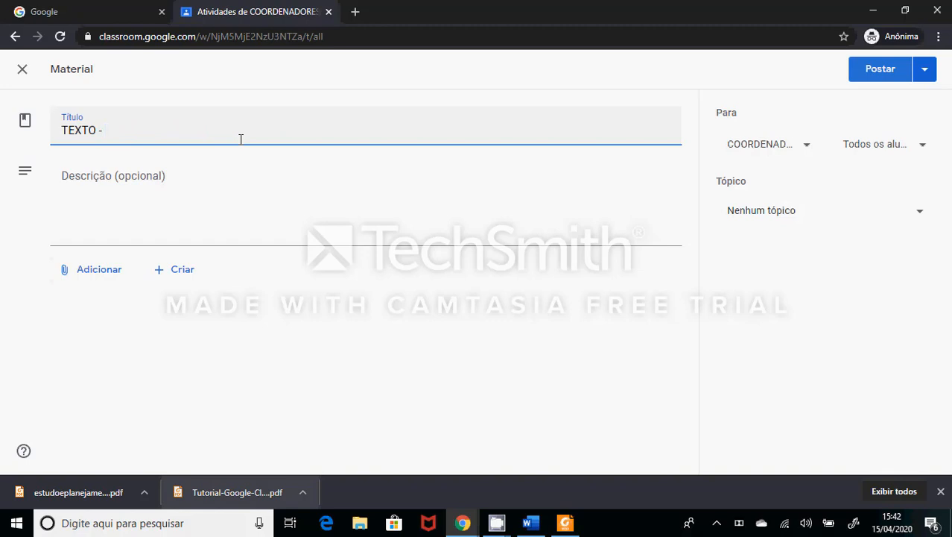
{"action": "type", "text": "TUTORIAL - GOOGLE"}
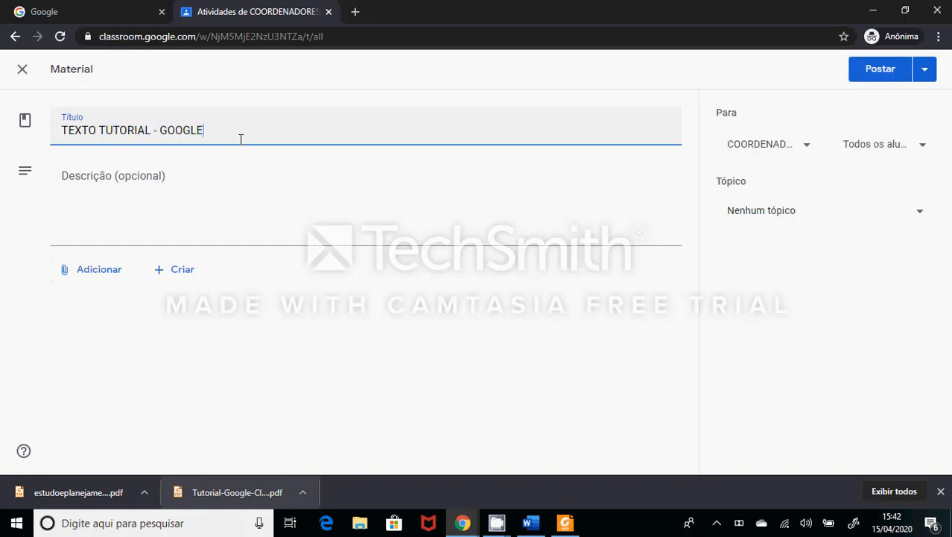
{"action": "type", "text": " SALA DE AULA"}
- Enter "(descrever o conteúdo)" as the description of the text tutorial material
{"action": "key", "text": "Tab"}
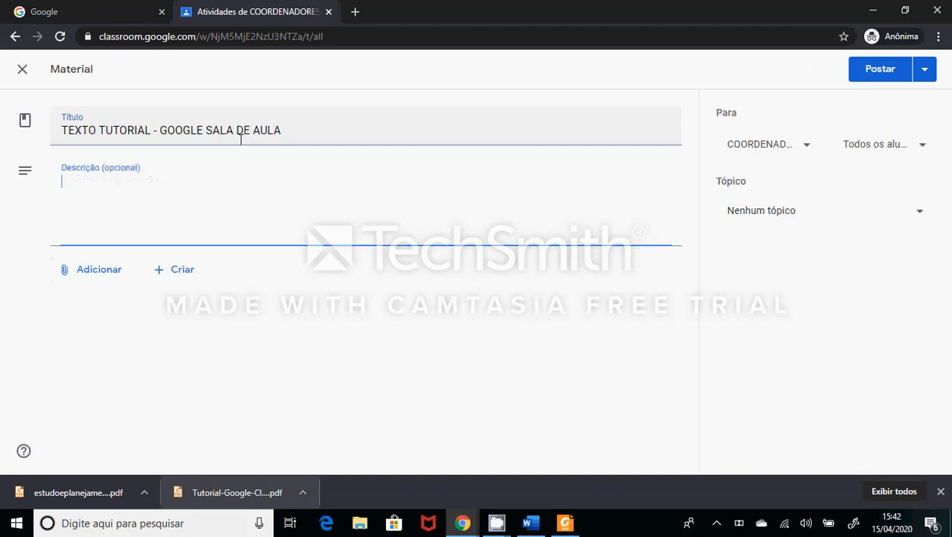
{"action": "type", "text": "("}
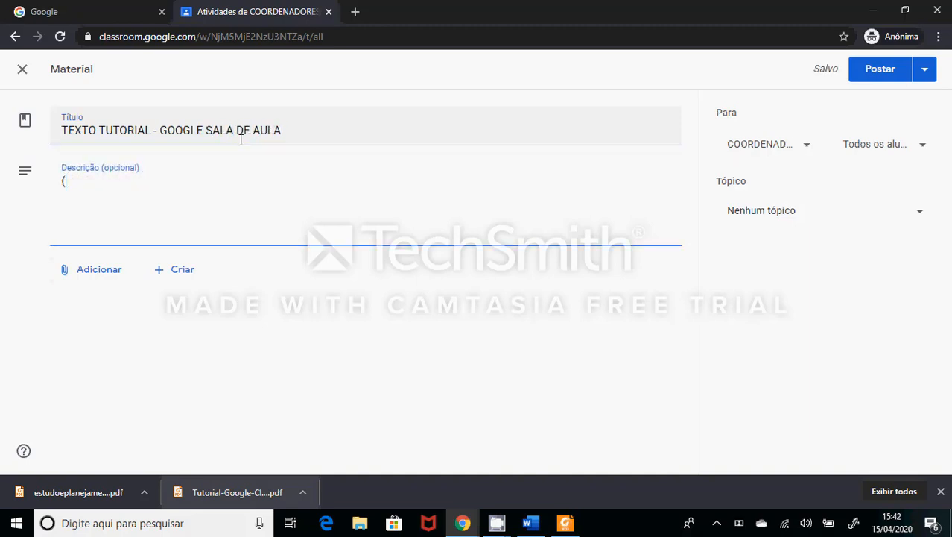
{"action": "type", "text": "descrever o co"}
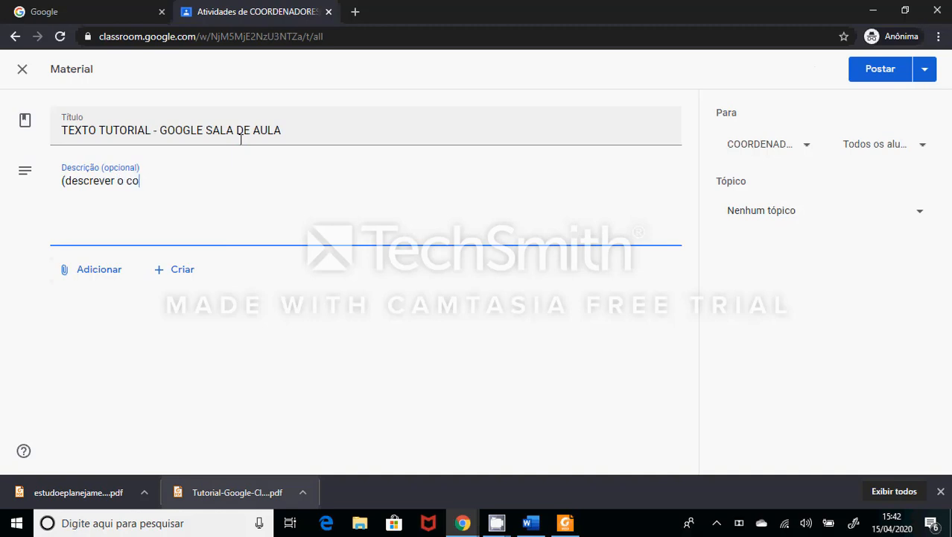
{"action": "type", "text": "nteúdo)"}
- Assign the text tutorial material to the existing topic "AULA 01 - GOOGLE SALA DE AULA"
{"action": "left_click", "coordinate": [776, 149]}
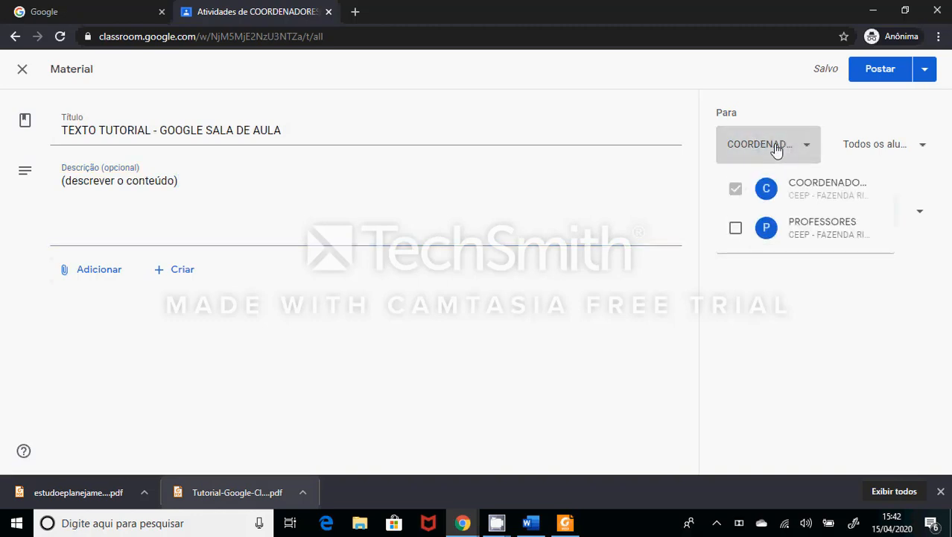
{"action": "left_click", "coordinate": [776, 149]}
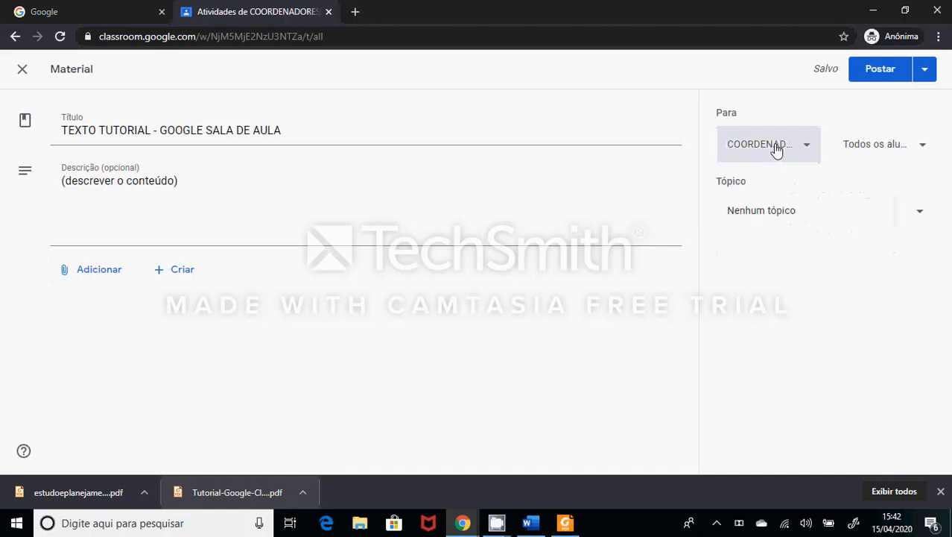
{"action": "left_click", "coordinate": [820, 216]}
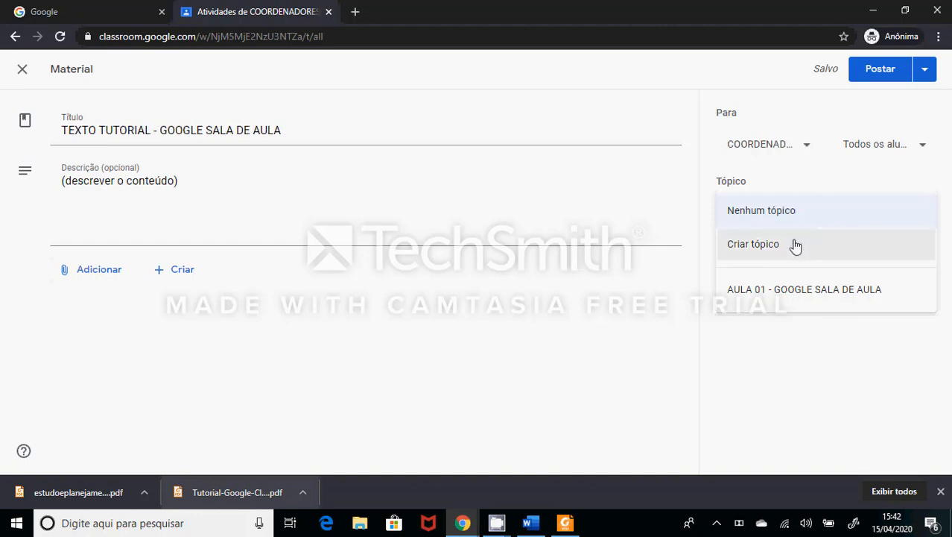
{"action": "left_click", "coordinate": [791, 290]}
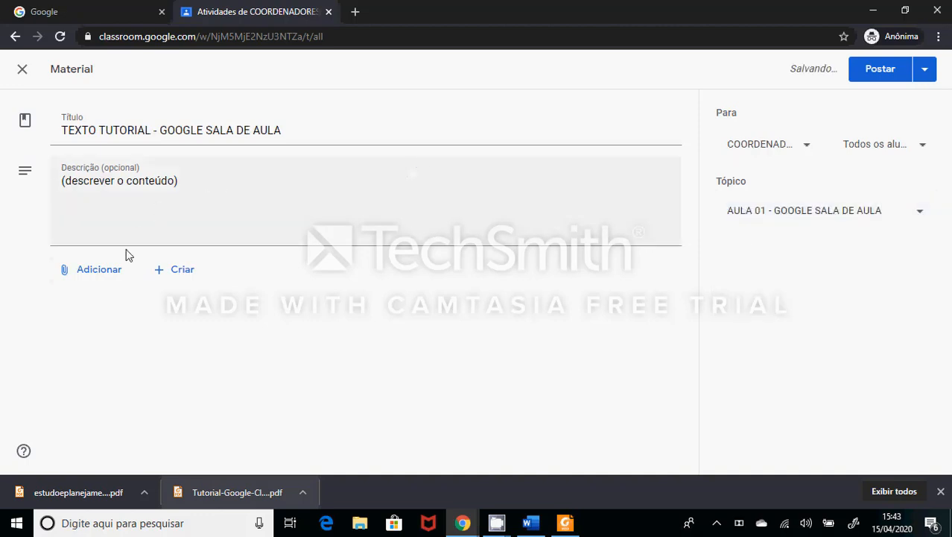
- Upload Tutorial-Google-Classroom.pdf from the computer's desktop folder (Área de Trabalho) as an attachment to the text tutorial material
{"action": "left_click", "coordinate": [97, 269]}
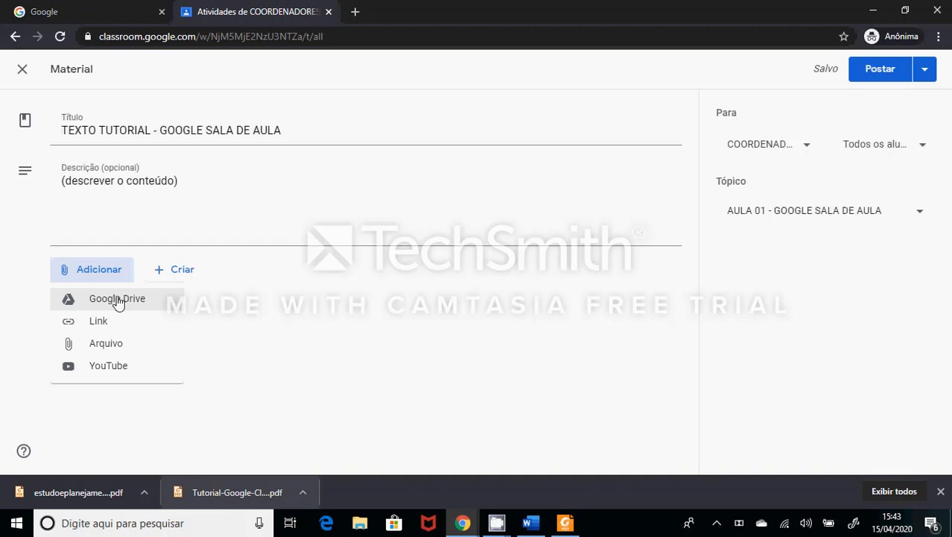
{"action": "left_click", "coordinate": [112, 347]}
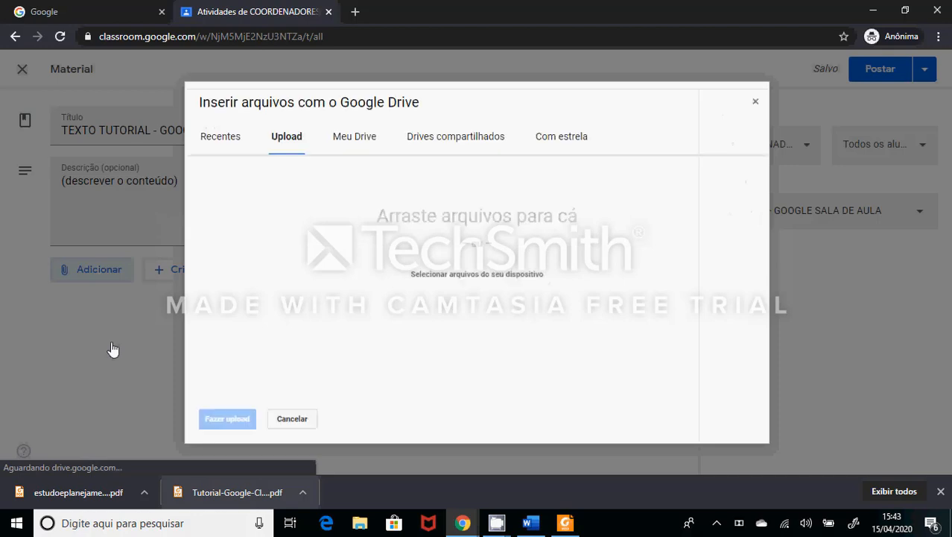
{"action": "left_click", "coordinate": [435, 277]}
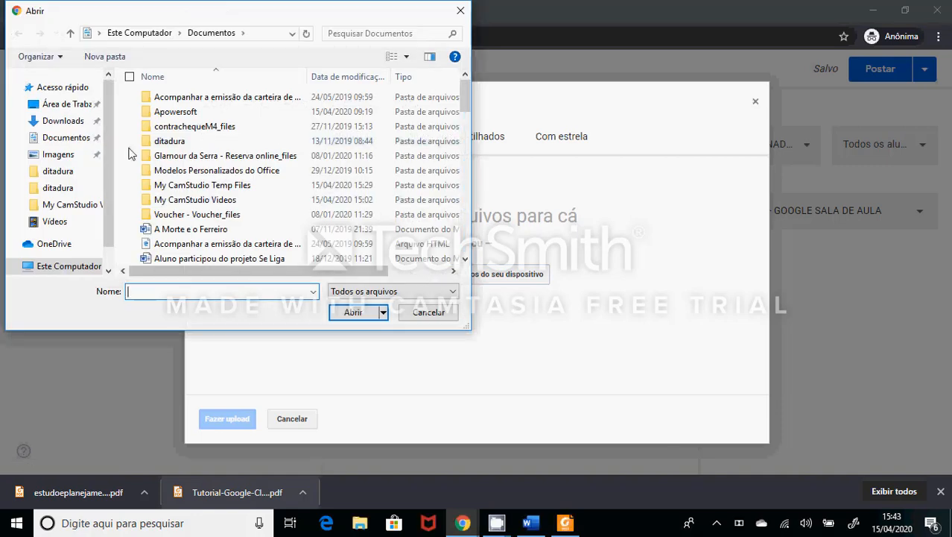
{"action": "left_click", "coordinate": [71, 104]}
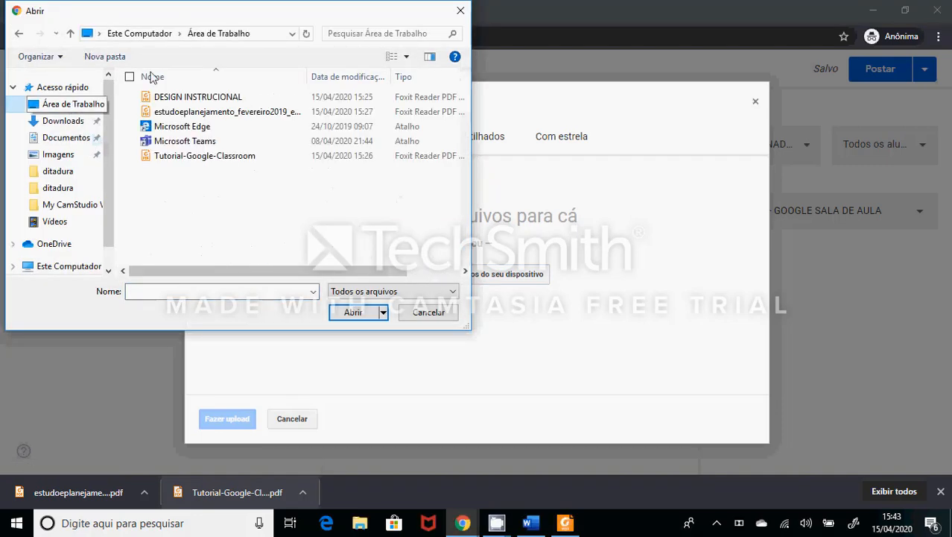
{"action": "left_click", "coordinate": [225, 158]}
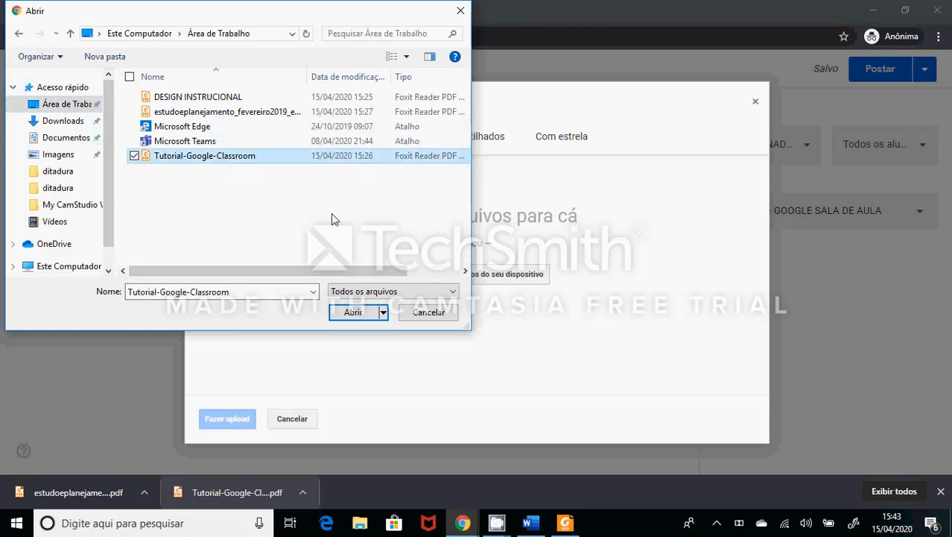
{"action": "left_click", "coordinate": [354, 313]}
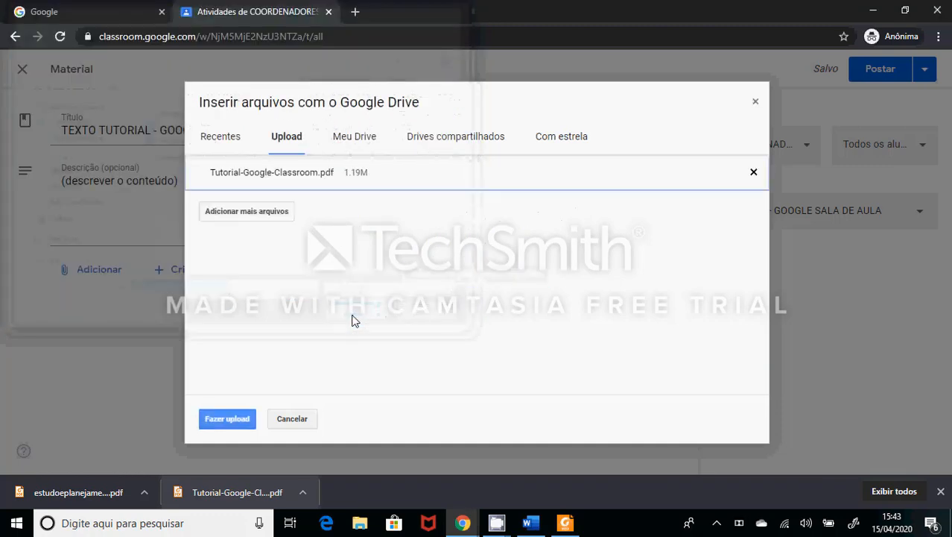
{"action": "left_click", "coordinate": [227, 418]}
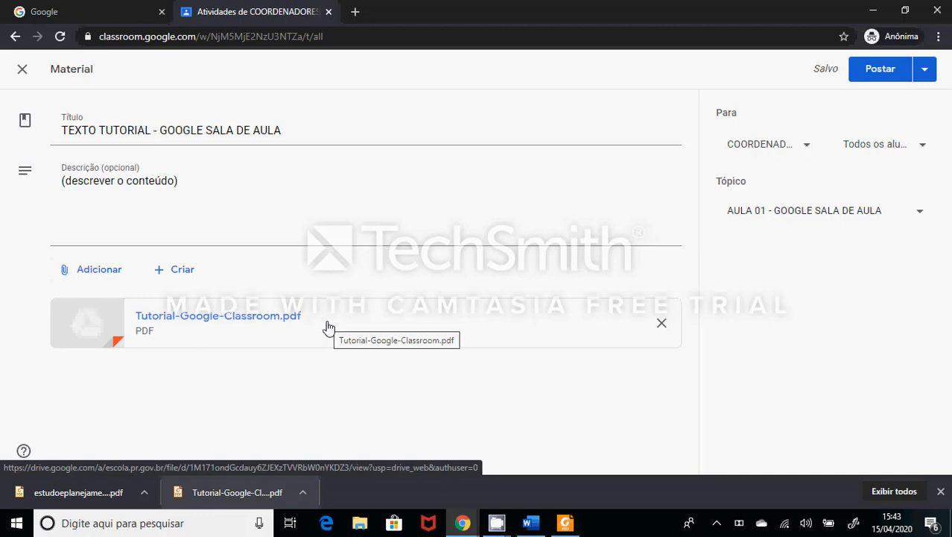
- Search the web in a new browser tab for "design instrucional" and refine the search to "design instrucional o que é"
{"action": "left_click", "coordinate": [355, 10]}
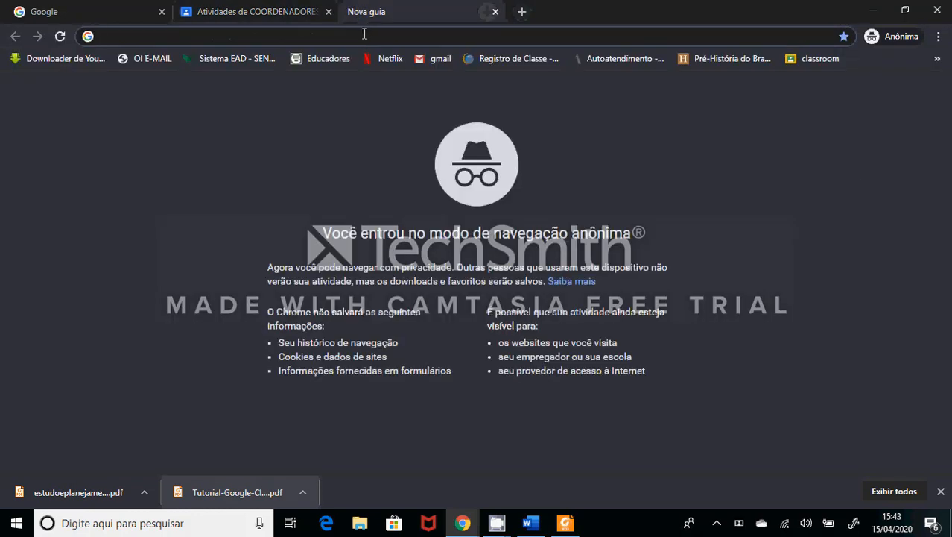
{"action": "type", "text": "design"}
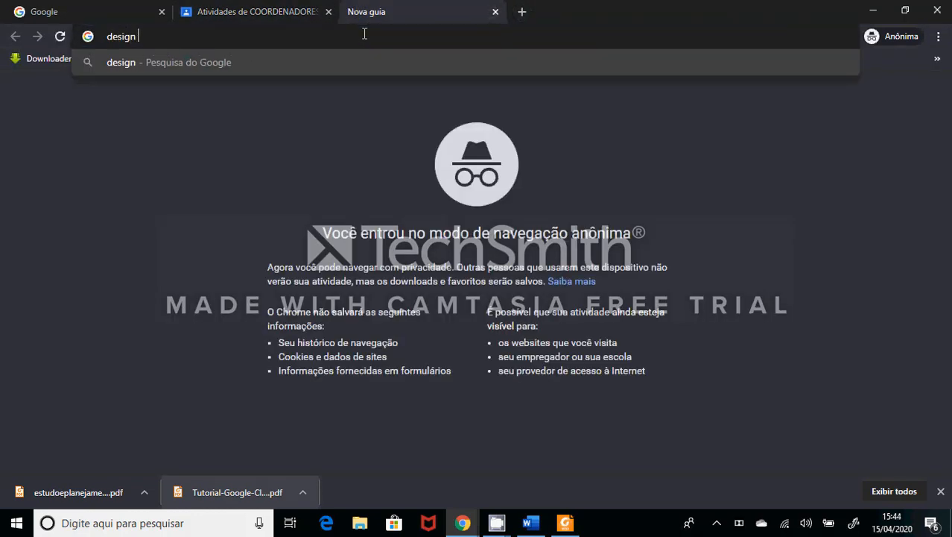
{"action": "type", "text": " instrucional"}
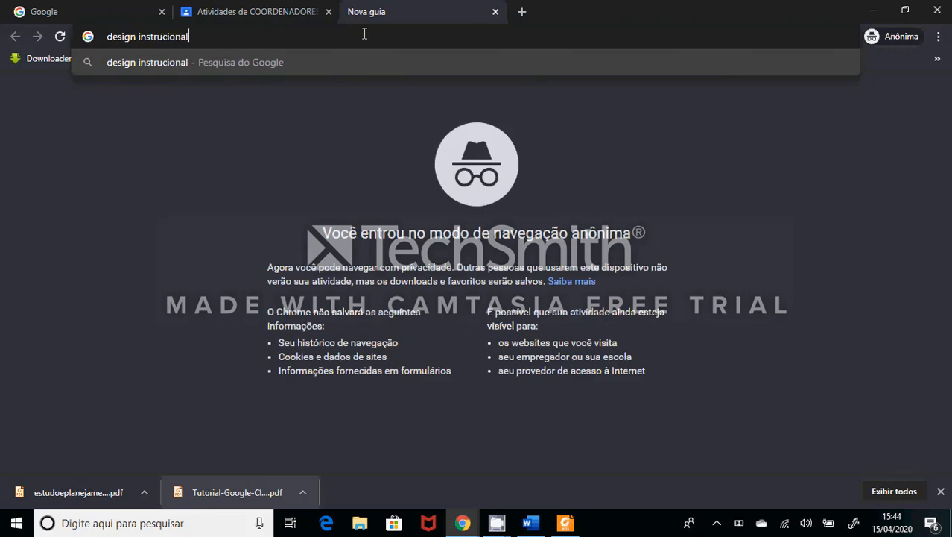
{"action": "key", "text": "Return"}
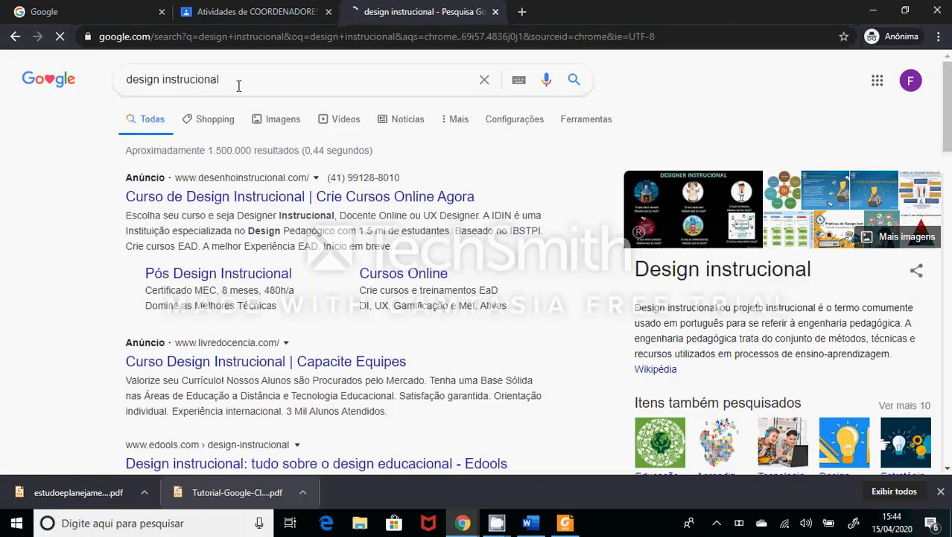
{"action": "left_click", "coordinate": [273, 71]}
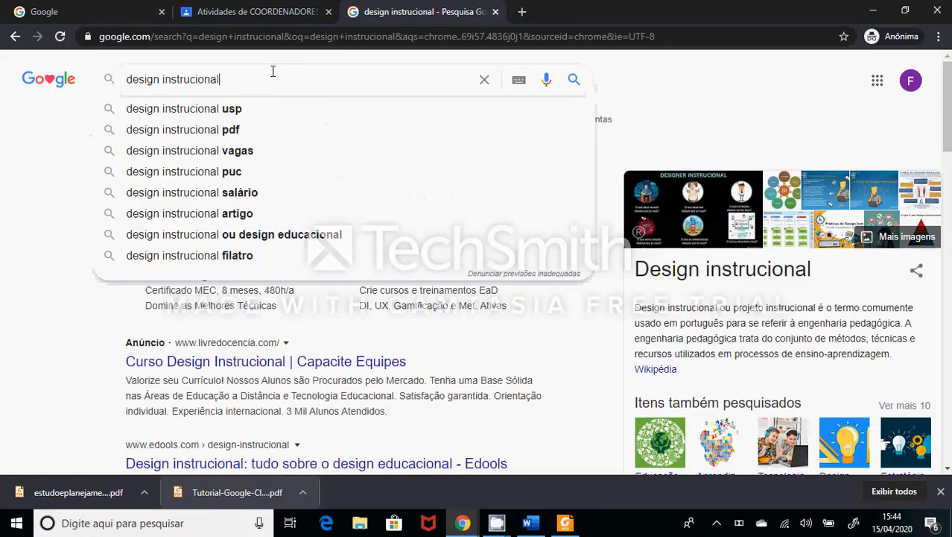
{"action": "type", "text": "o que"}
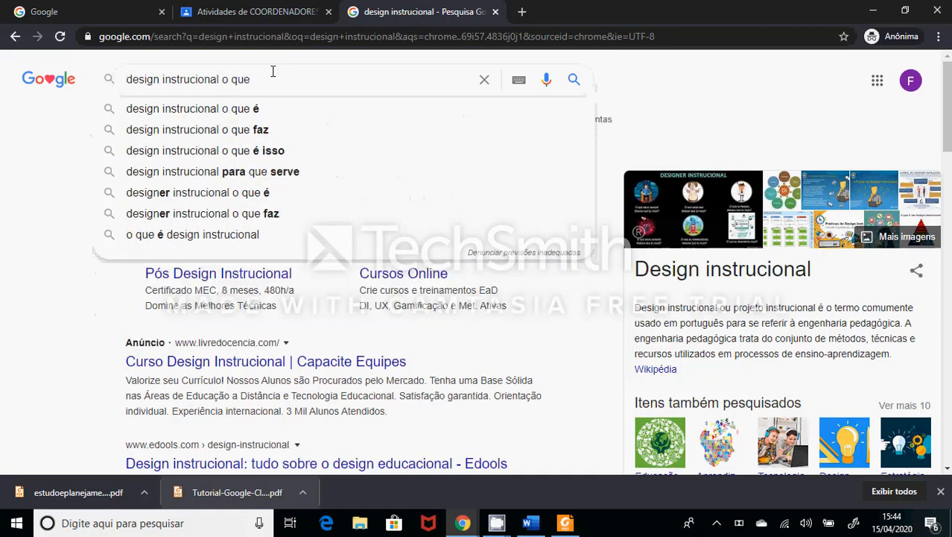
{"action": "type", "text": " é"}
{"action": "key", "text": "Return"}
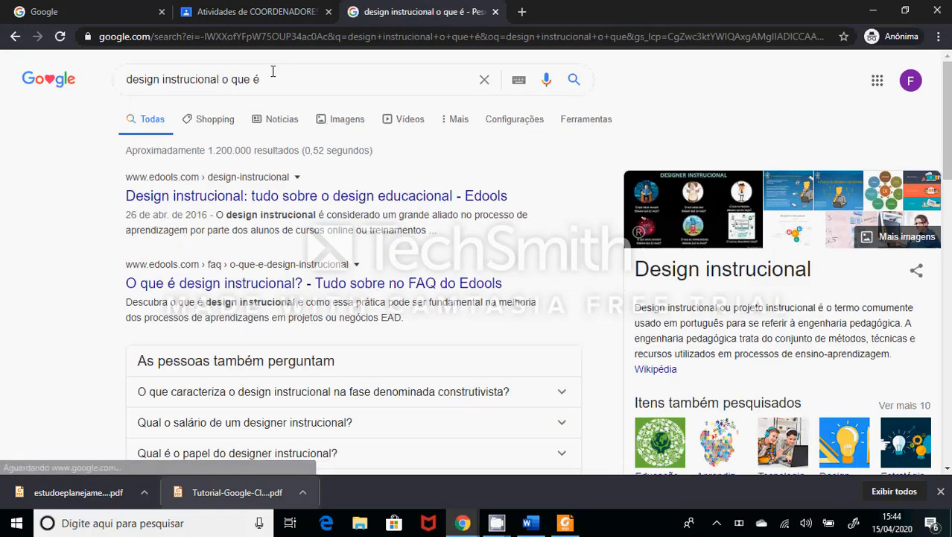
- Open the Edools result "Design instrucional: tudo sobre o design educacional" and copy the page's web address
{"action": "mouse_move", "coordinate": [949, 139]}
{"action": "left_mouse_down"}
{"action": "mouse_move", "coordinate": [951, 271]}
{"action": "mouse_move", "coordinate": [949, 140]}
{"action": "left_mouse_up"}
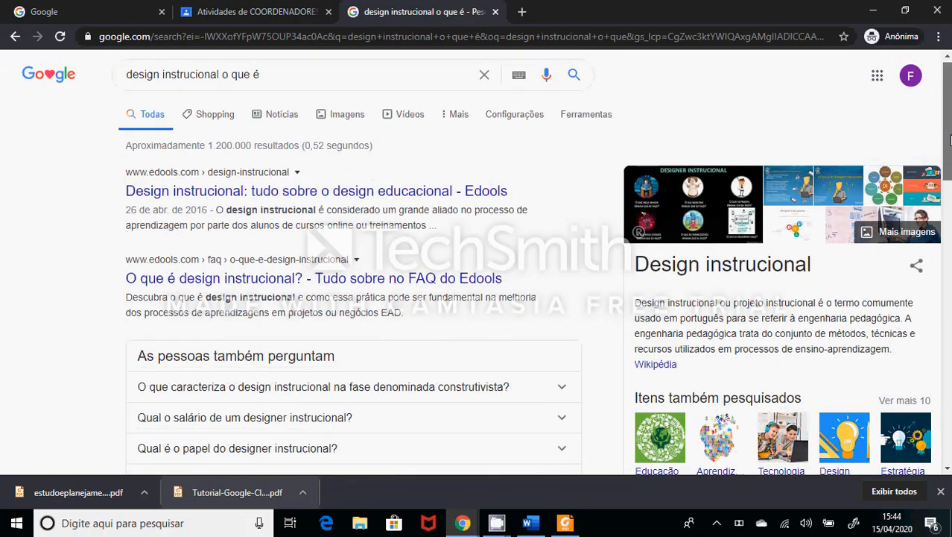
{"action": "left_click", "coordinate": [331, 190]}
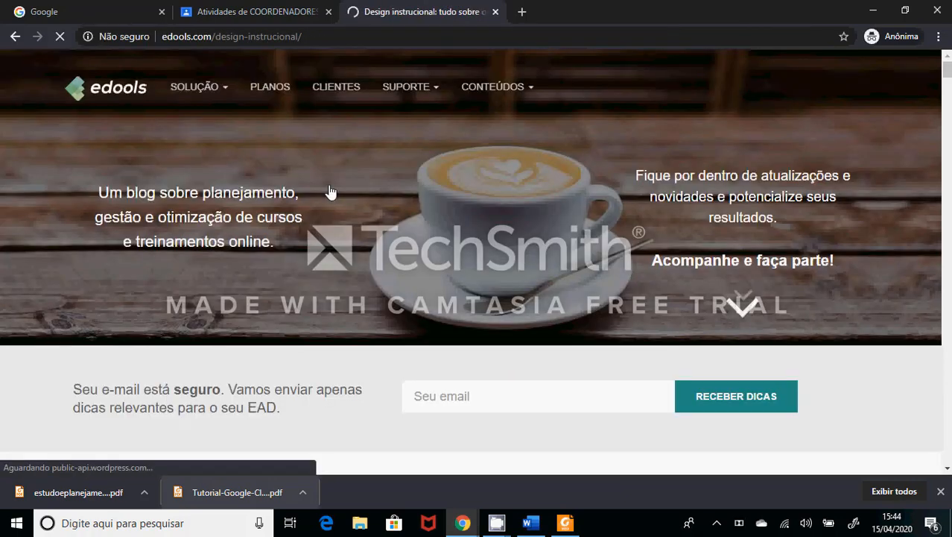
{"action": "left_click_drag", "start_coordinate": [948, 77], "coordinate": [938, 36]}
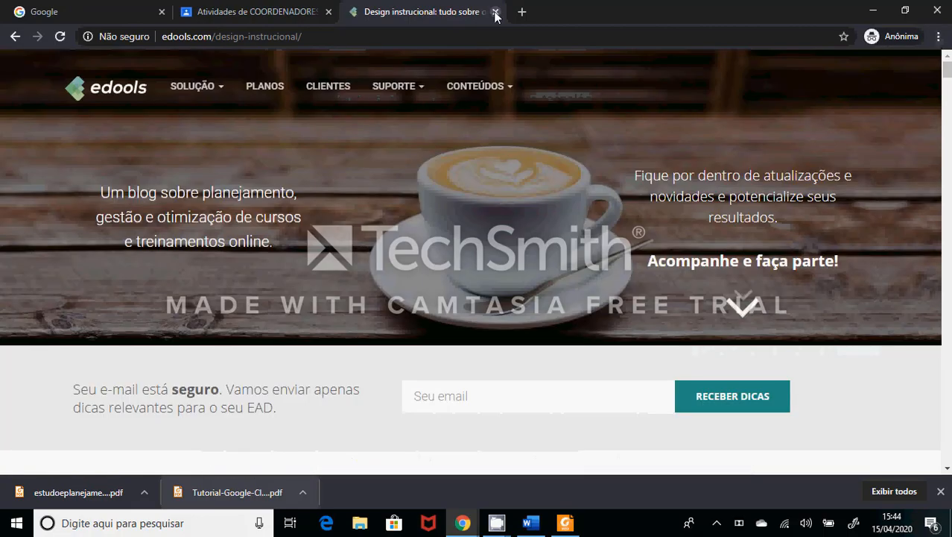
{"action": "left_click", "coordinate": [345, 36]}
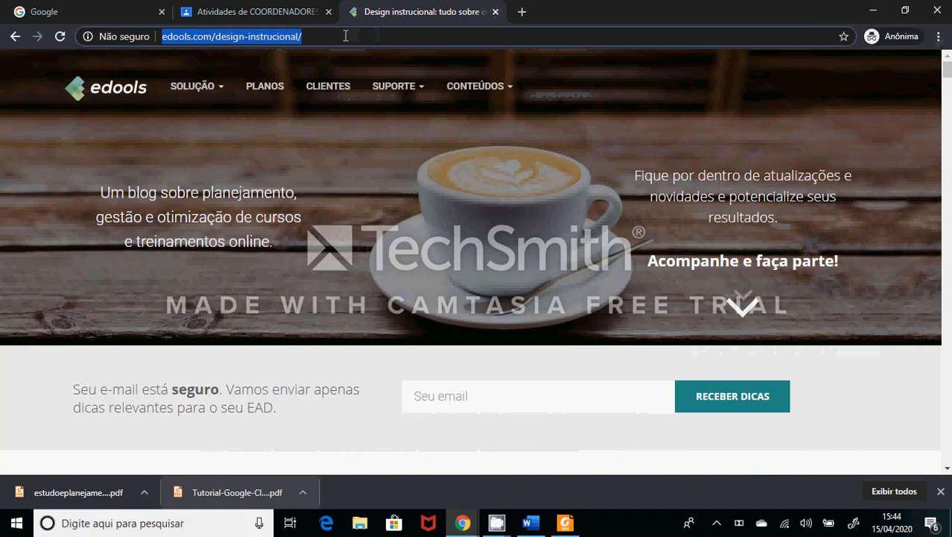
- Return to the text tutorial material in Classroom and attach the copied Edools page address as a link
{"action": "left_click", "coordinate": [272, 12]}
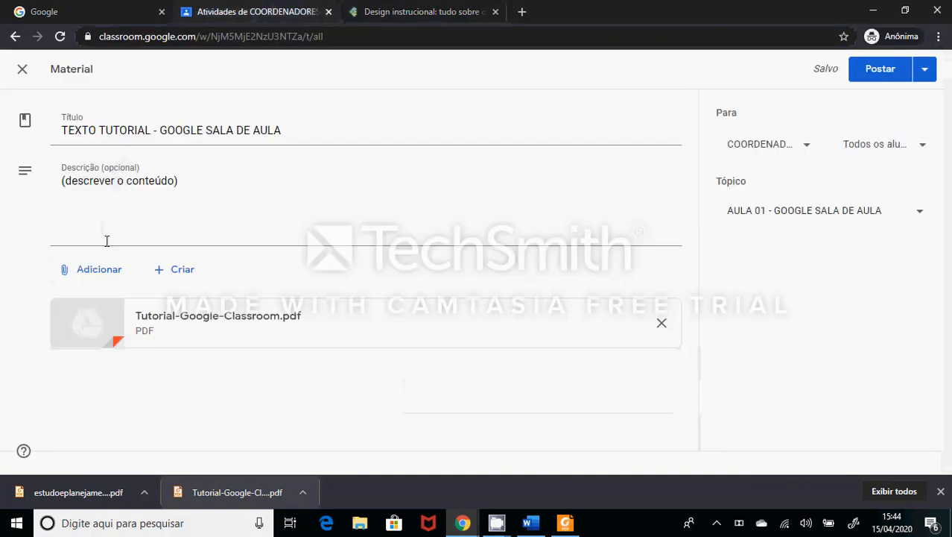
{"action": "left_click", "coordinate": [112, 273]}
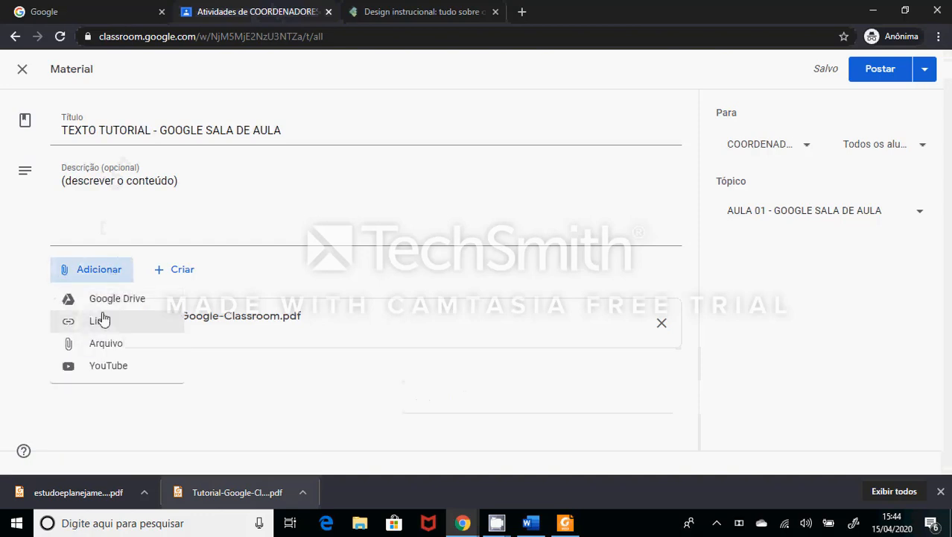
{"action": "left_click", "coordinate": [103, 322]}
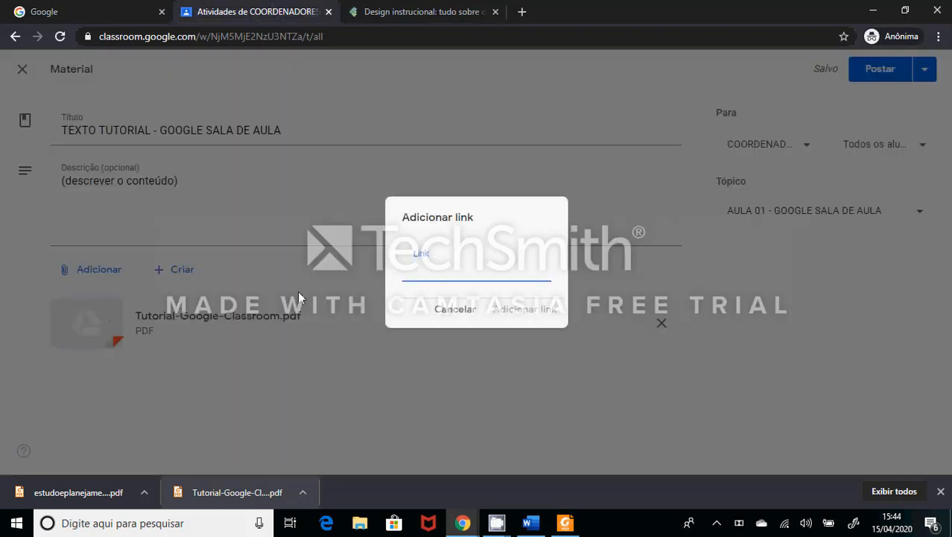
{"action": "key", "text": "ctrl+v"}
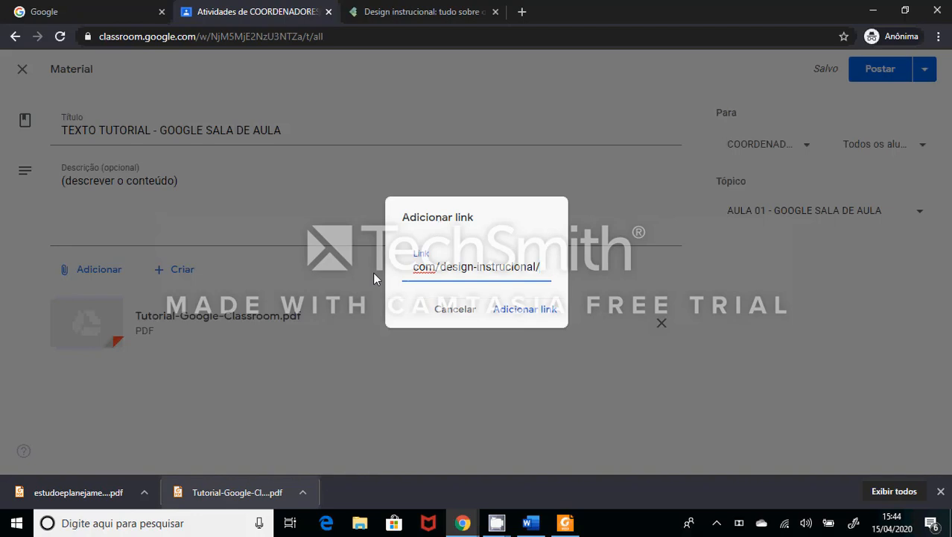
{"action": "left_click", "coordinate": [545, 317]}
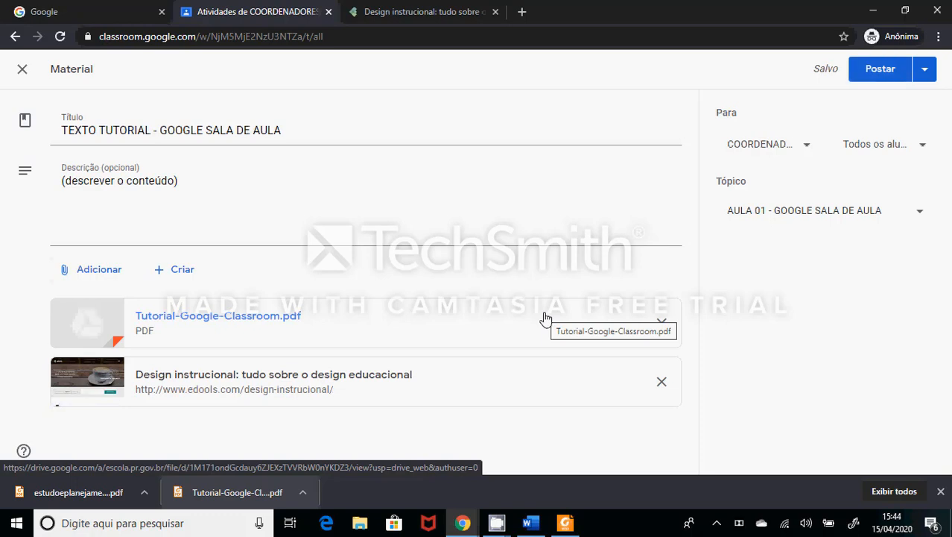
- Try to attach the first recent Tutorial-Google-Classroom PDF from Google Drive to the text tutorial material
{"action": "left_click", "coordinate": [95, 272]}
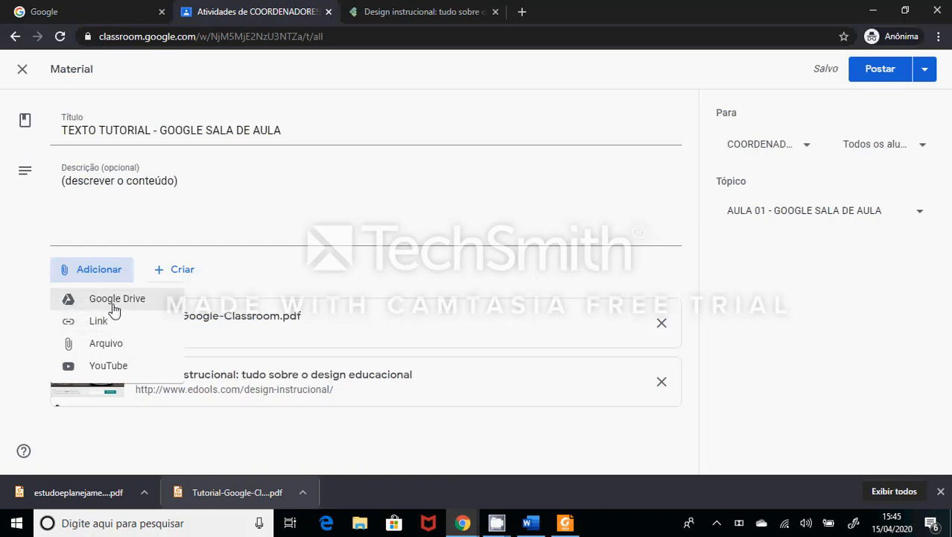
{"action": "left_click", "coordinate": [113, 301]}
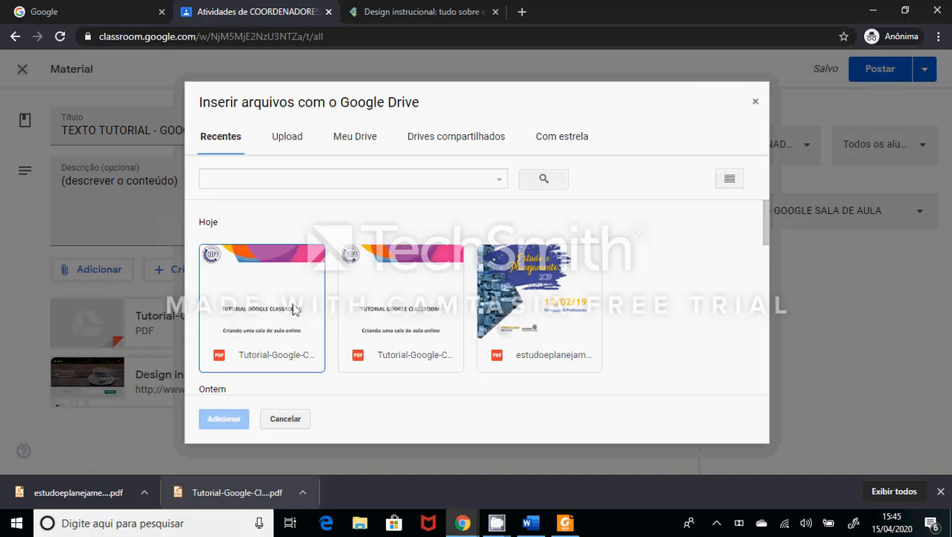
{"action": "left_click", "coordinate": [295, 309]}
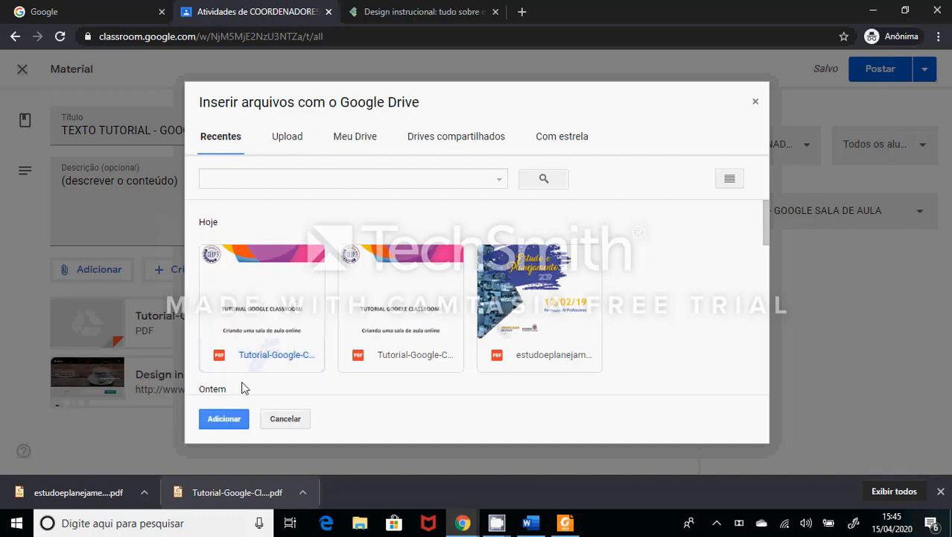
{"action": "left_click", "coordinate": [224, 418]}
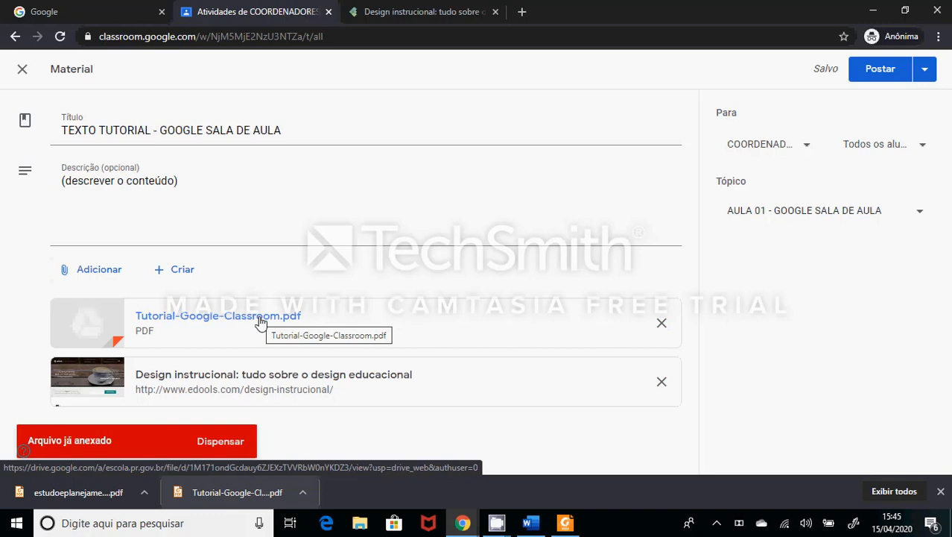
{"action": "left_click", "coordinate": [88, 273]}
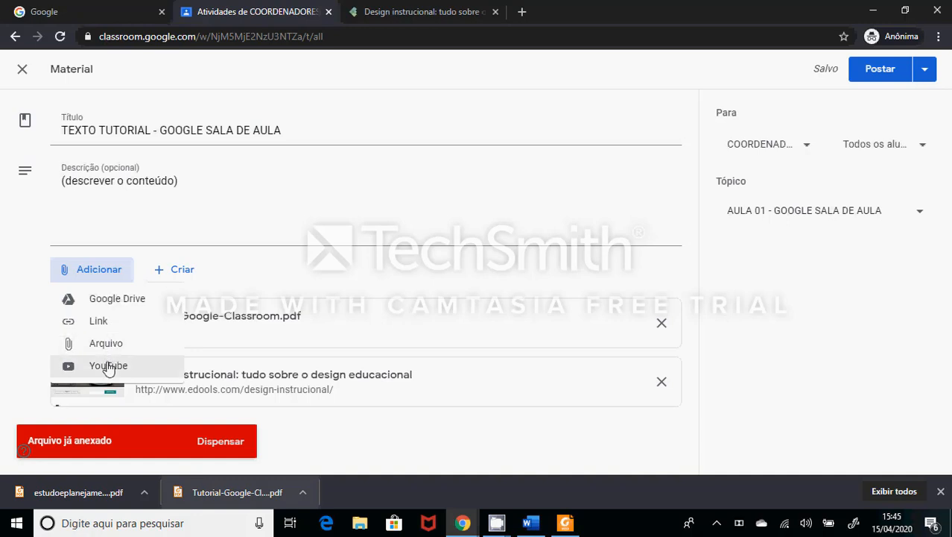
{"action": "left_click", "coordinate": [461, 191]}
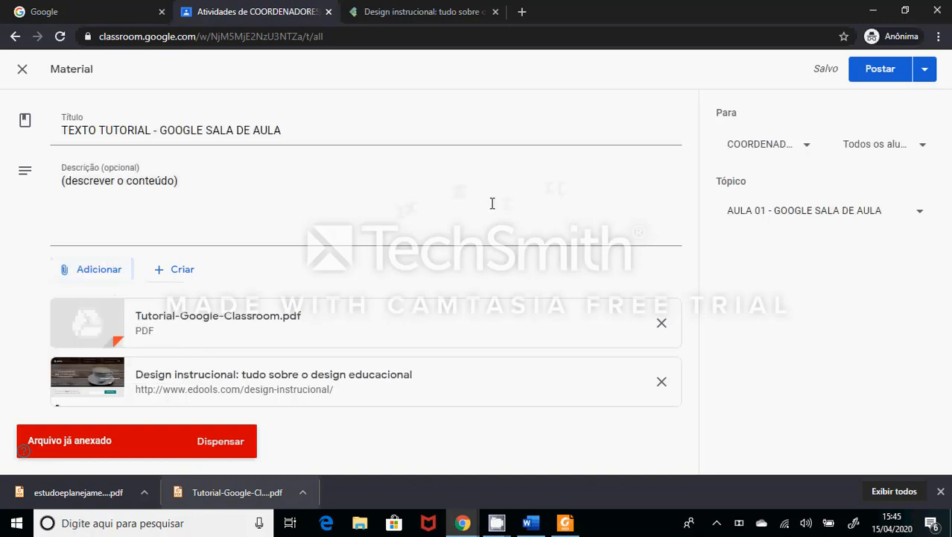
- Post the text tutorial material and place it below the video material within the topic AULA 01 - GOOGLE SALA DE AULA
{"action": "left_click", "coordinate": [883, 76]}
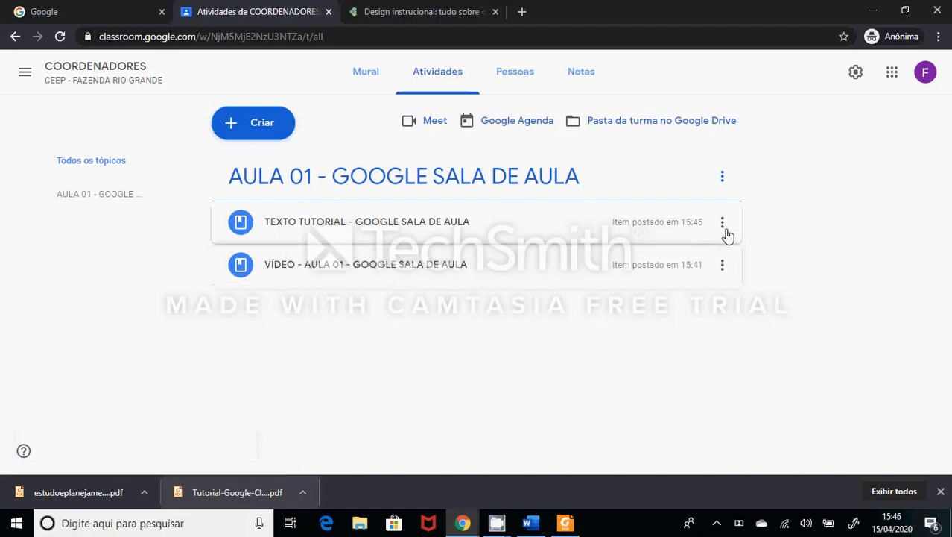
{"action": "left_click_drag", "start_coordinate": [728, 240], "coordinate": [688, 264]}
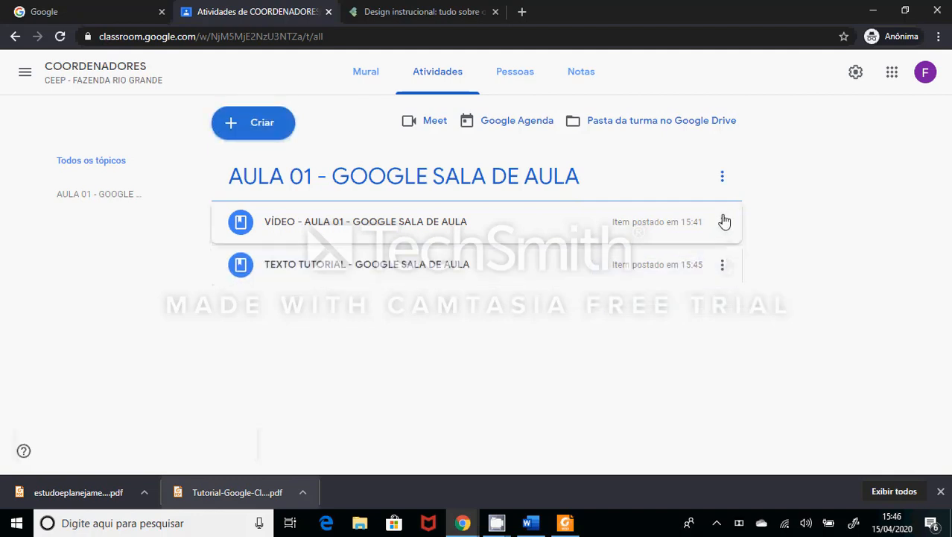
{"action": "left_click_drag", "start_coordinate": [722, 220], "coordinate": [716, 272]}
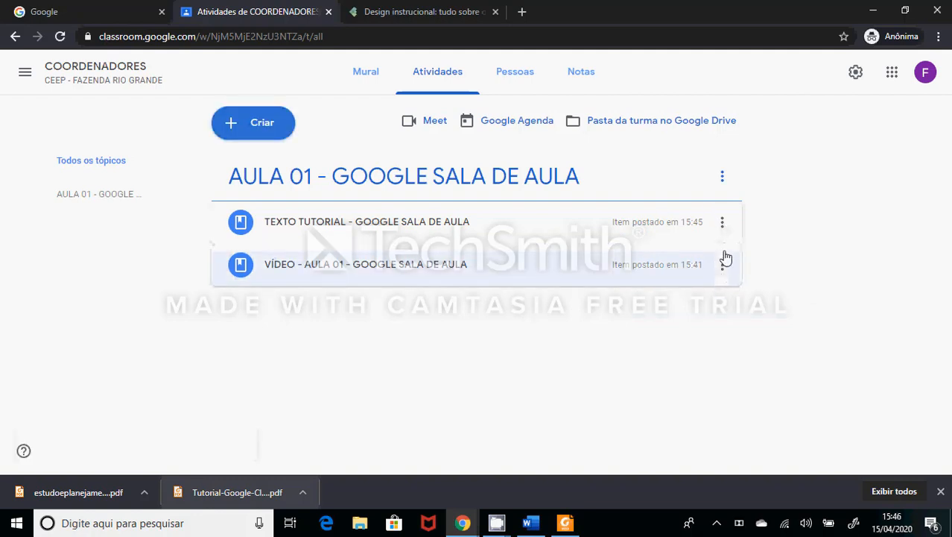
{"action": "left_click_drag", "start_coordinate": [722, 243], "coordinate": [708, 285]}
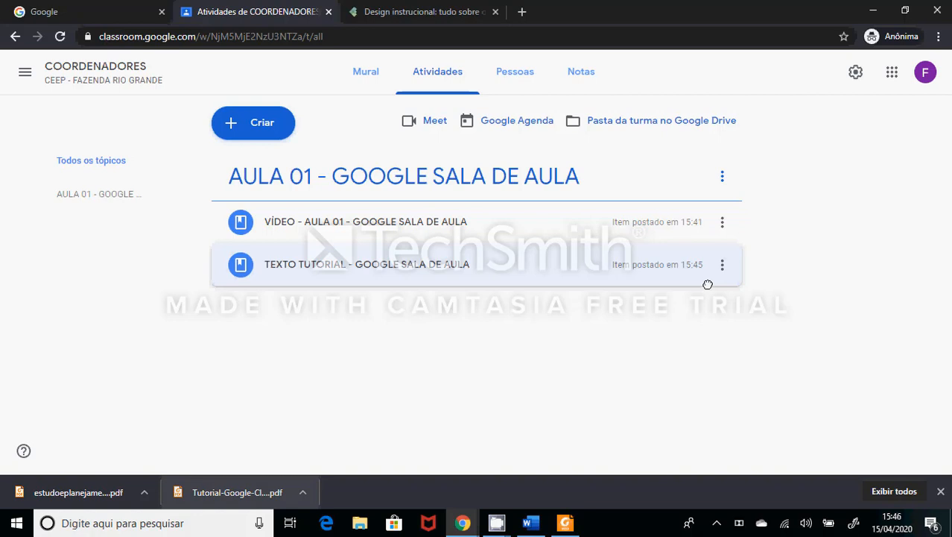
- Create a new material titled "SLIDES DA AULA - AULA 01 - GOOGLE SALA DE AULA"
{"action": "left_click", "coordinate": [270, 130]}
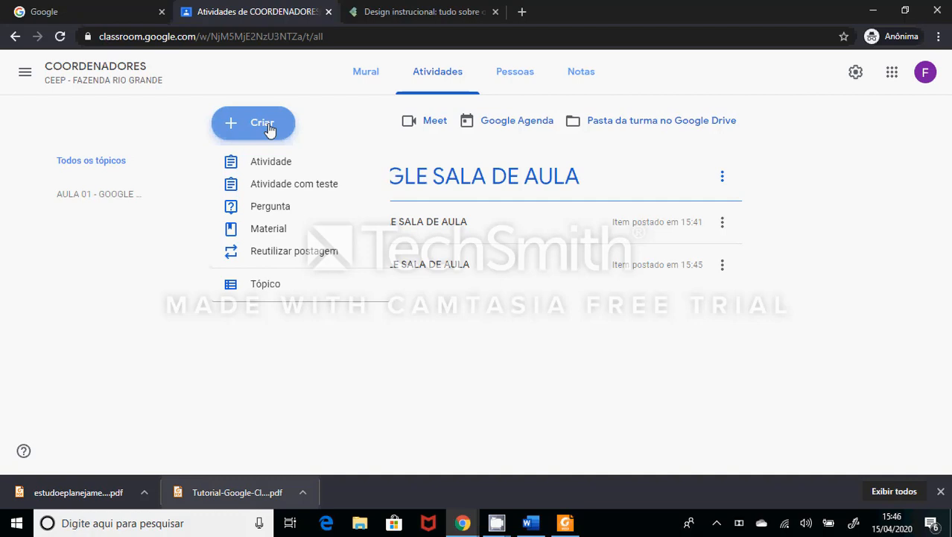
{"action": "left_click", "coordinate": [270, 229]}
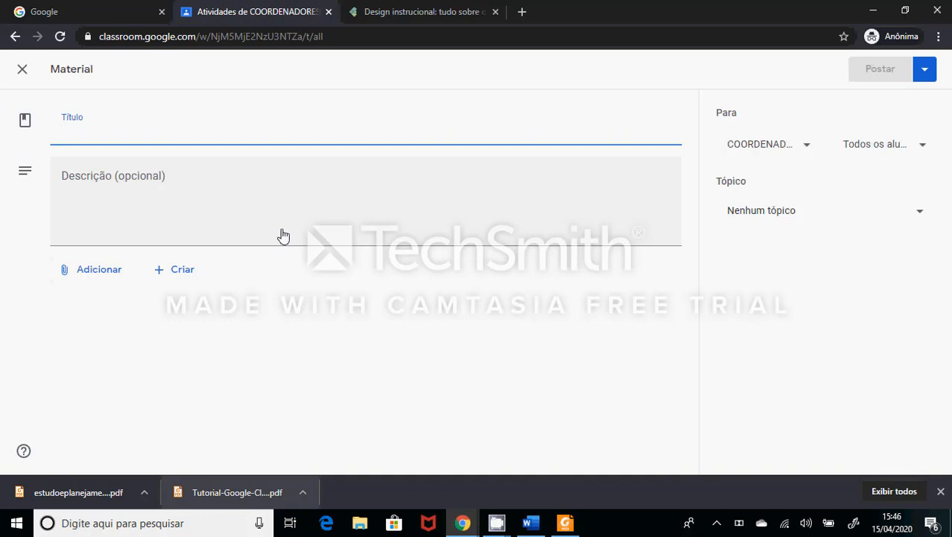
{"action": "type", "text": "SLIDES DA AULA"}
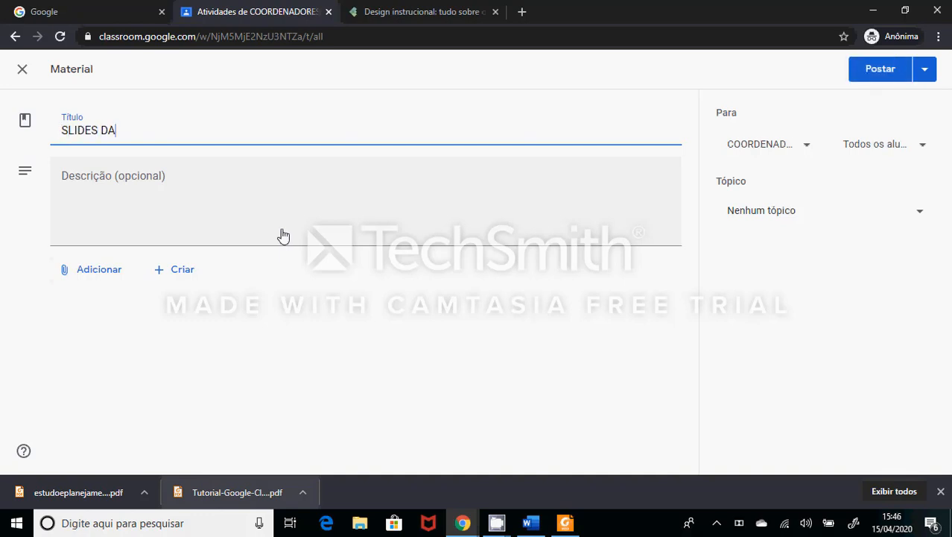
{"action": "key", "text": "Tab"}
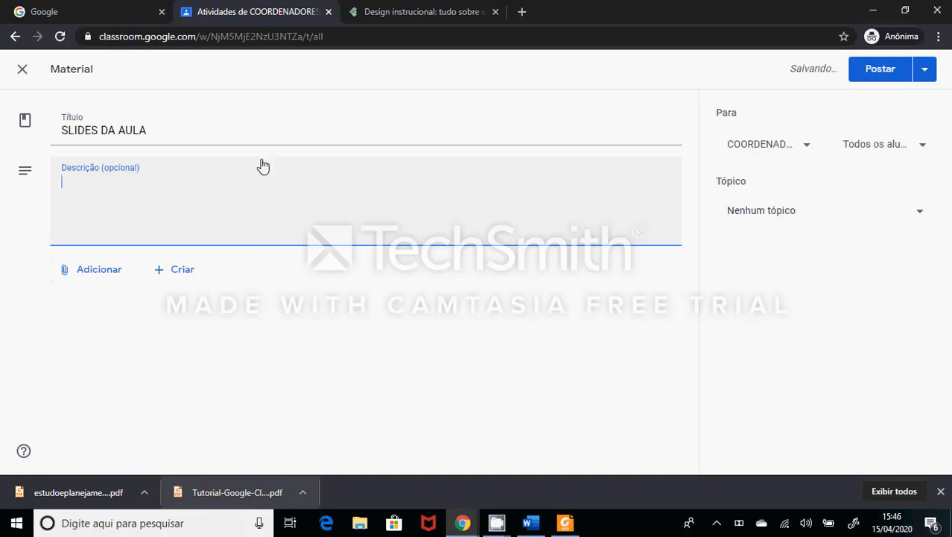
{"action": "left_click", "coordinate": [255, 133]}
{"action": "type", "text": "- "}
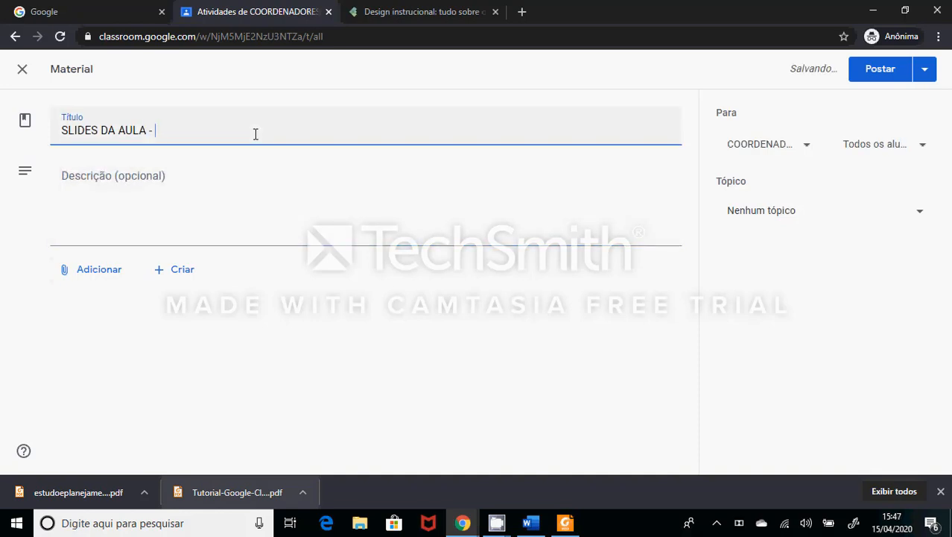
{"action": "type", "text": "AULA 01 - GOOG"}
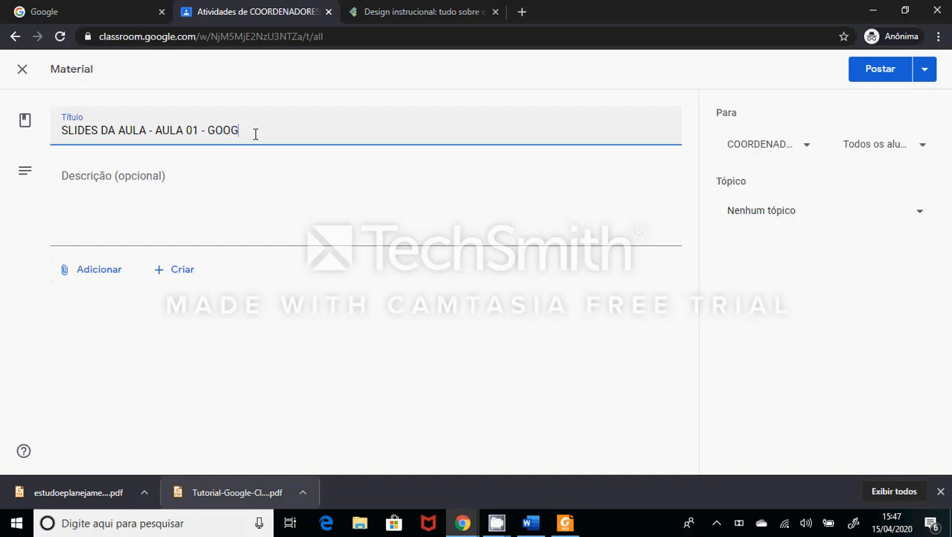
{"action": "type", "text": "LE SALA DE AULA"}
- Give the slides material the description "(descrever o conteúdo)" and assign it to the topic AULA 01 - GOOGLE SALA DE AULA
{"action": "key", "text": "Tab"}
{"action": "type", "text": "(descrever"}
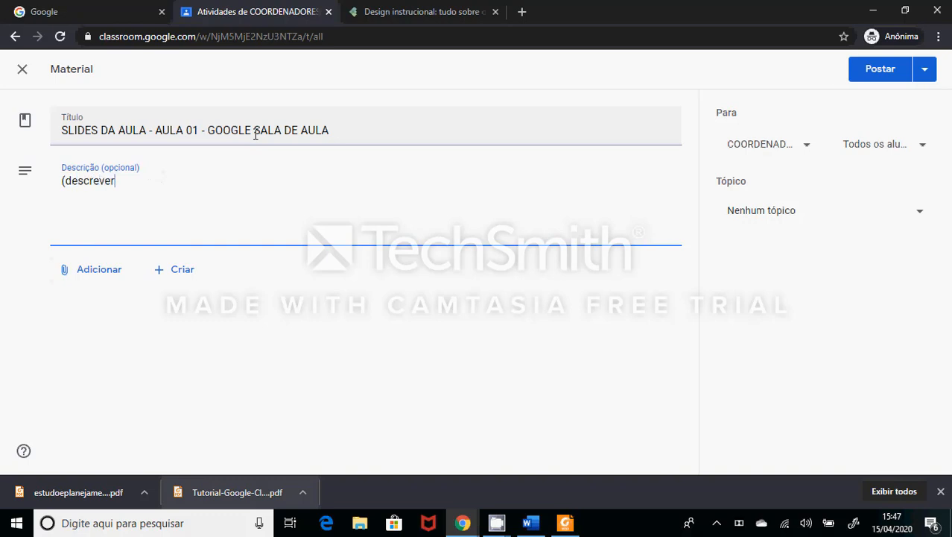
{"action": "type", "text": " o conteúdo"}
{"action": "key", "text": "Tab"}
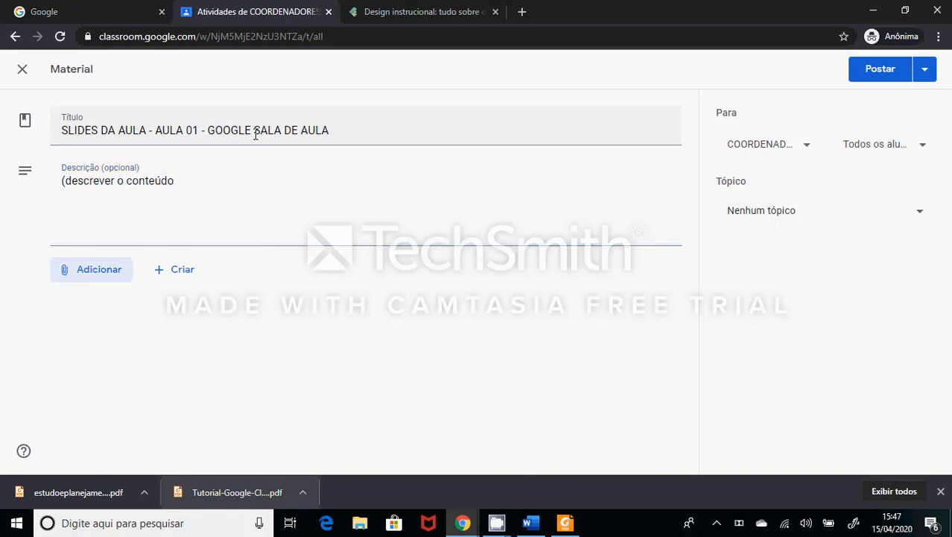
{"action": "left_click", "coordinate": [211, 181]}
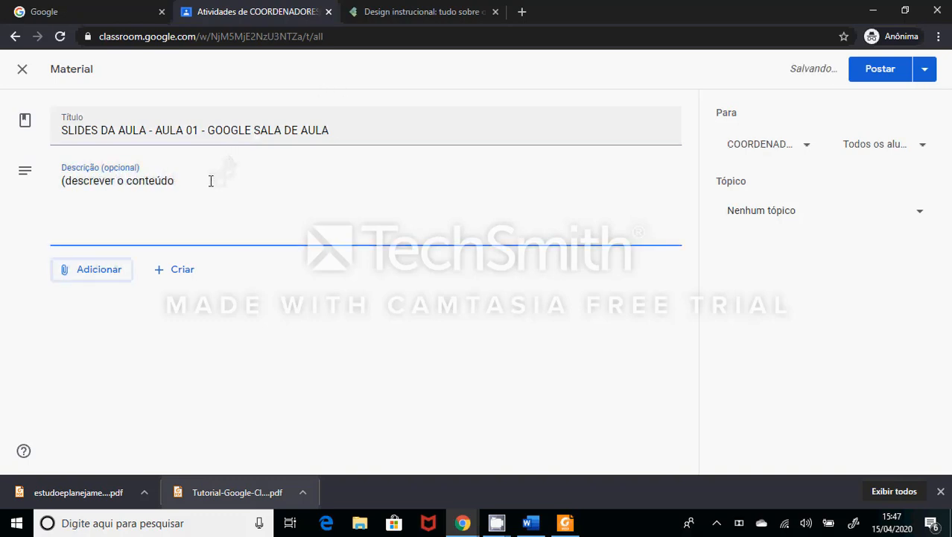
{"action": "type", "text": ")"}
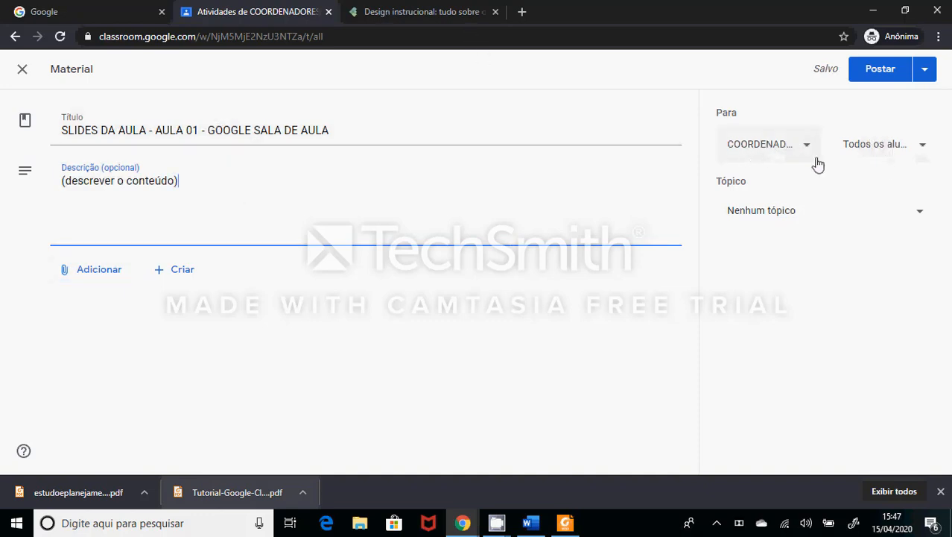
{"action": "left_click", "coordinate": [807, 216]}
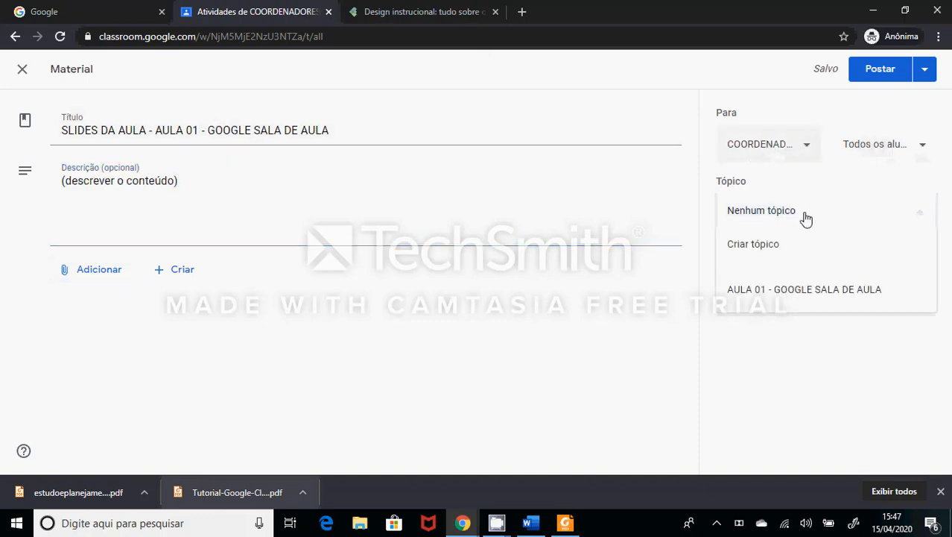
{"action": "left_click", "coordinate": [779, 297]}
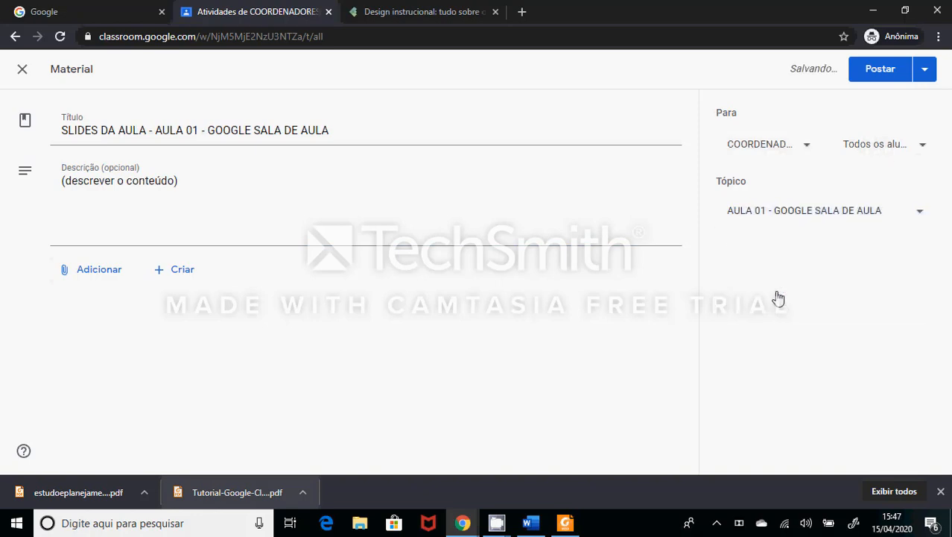
- Attach estudoeplanejamento_fevereiro2019_escolas_regulares_roteiro_dia12v3.pdf from Google Drive's recent files to the slides material and post it
{"action": "left_click", "coordinate": [112, 273]}
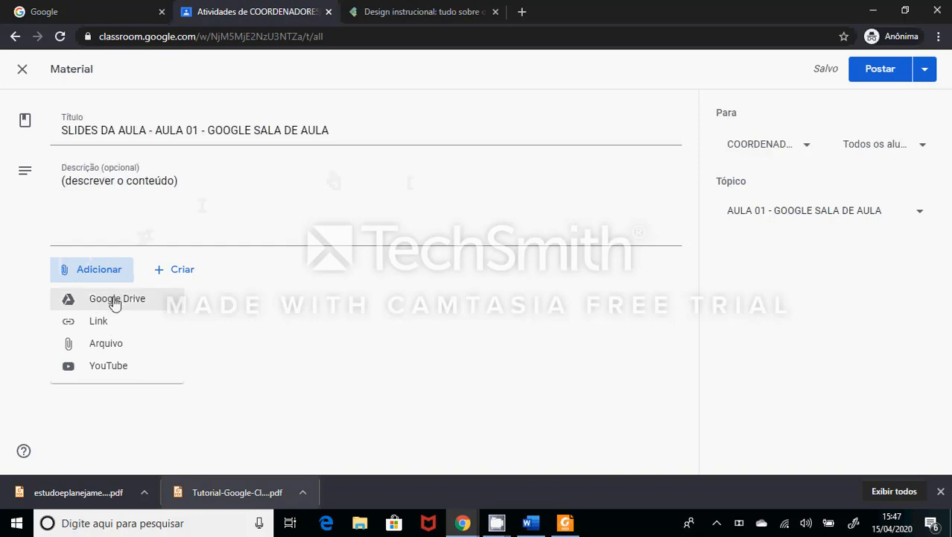
{"action": "left_click", "coordinate": [115, 300]}
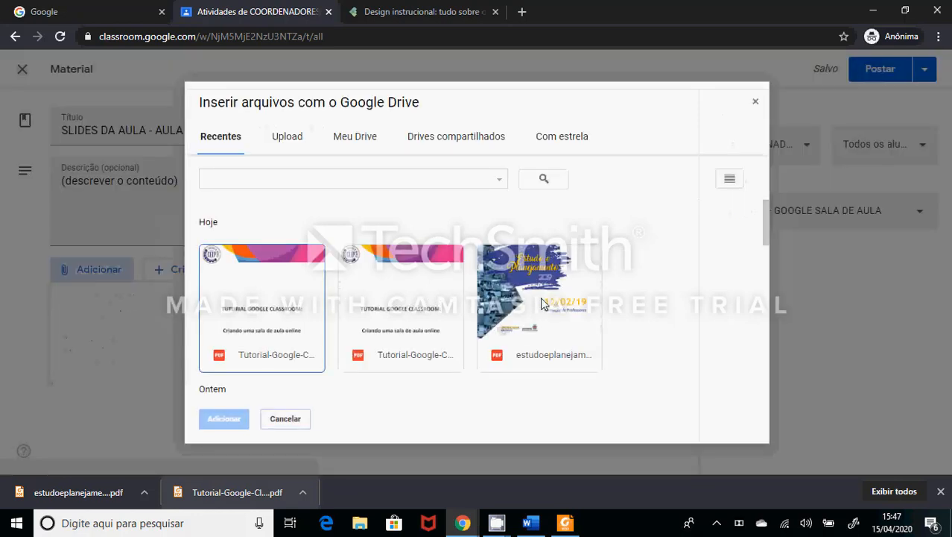
{"action": "left_click", "coordinate": [541, 302]}
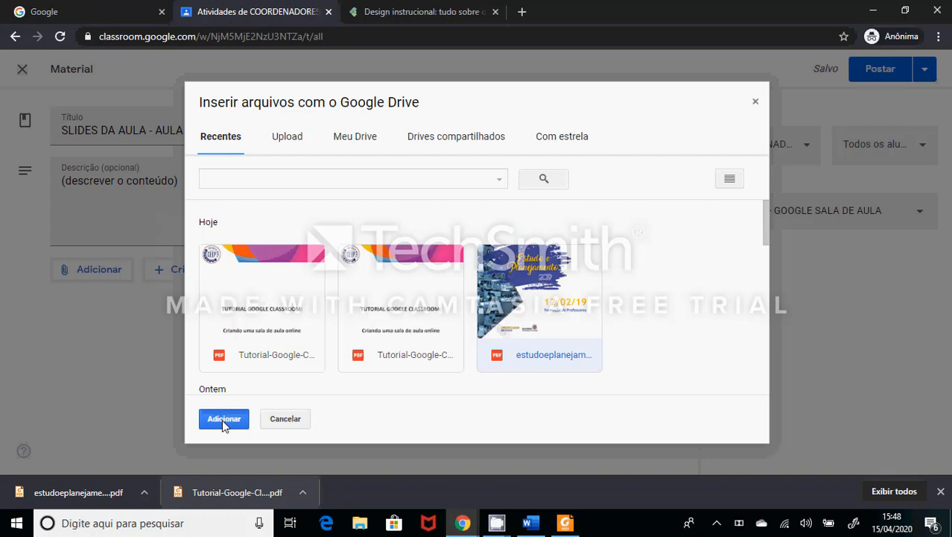
{"action": "left_click", "coordinate": [223, 419]}
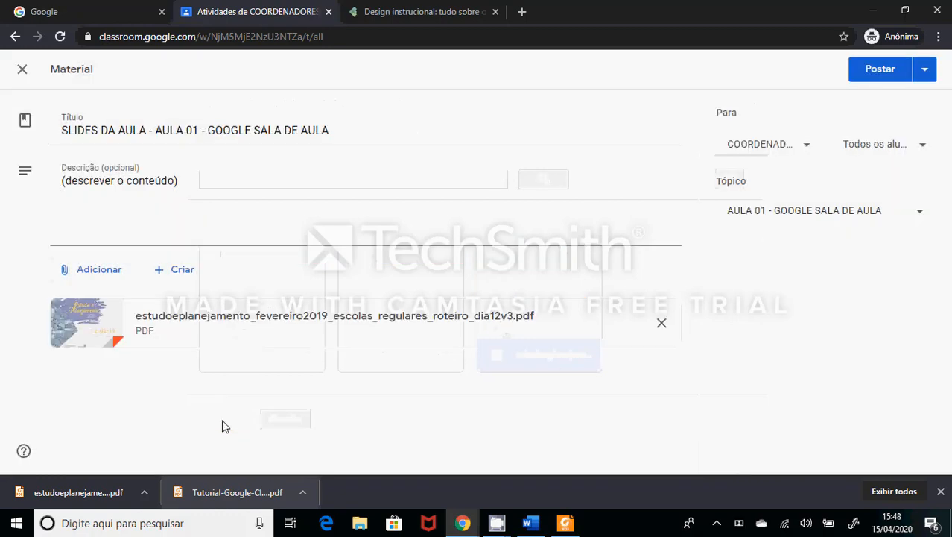
{"action": "left_click", "coordinate": [882, 72]}
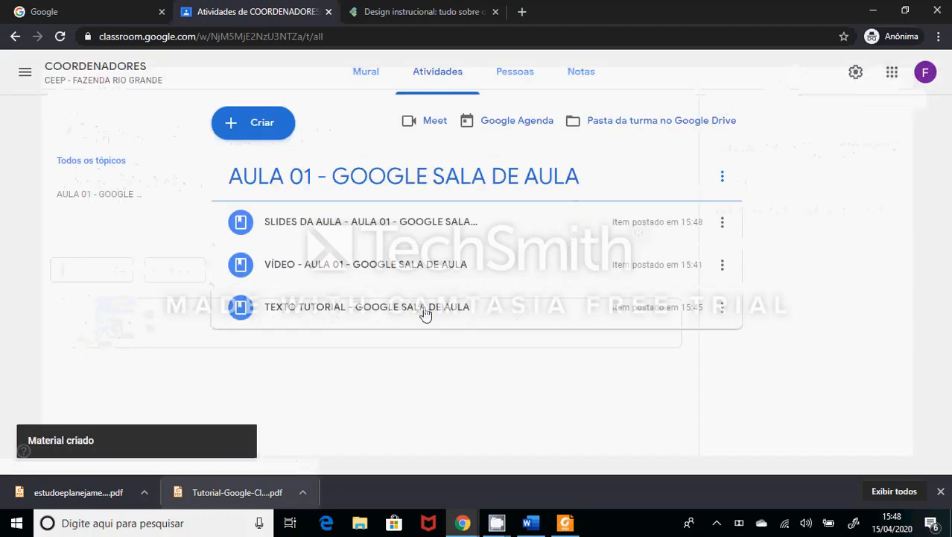
- Retitle the text tutorial material as "TEXTO TUTORIAL - AULA 01 - GOOGLE SALA DE AULA" and save it
{"action": "left_click", "coordinate": [722, 307]}
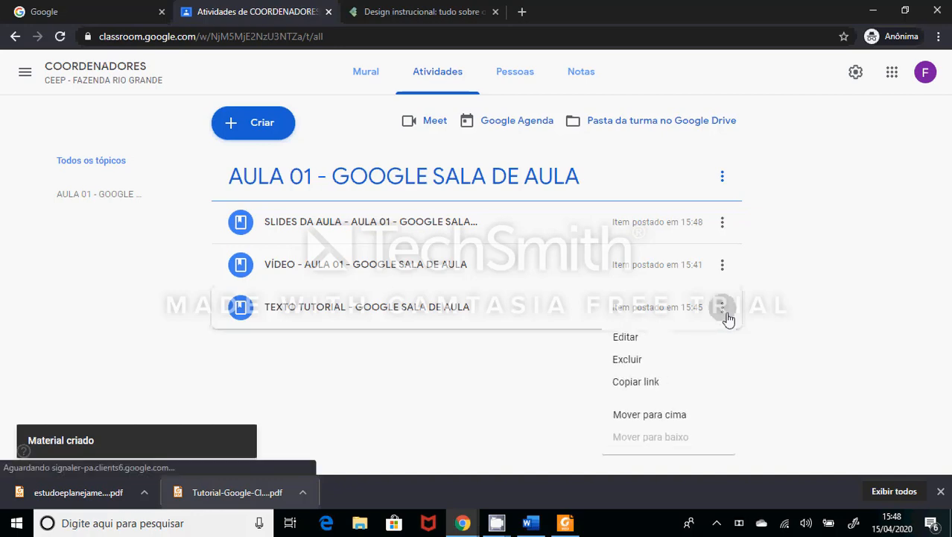
{"action": "left_click", "coordinate": [634, 341]}
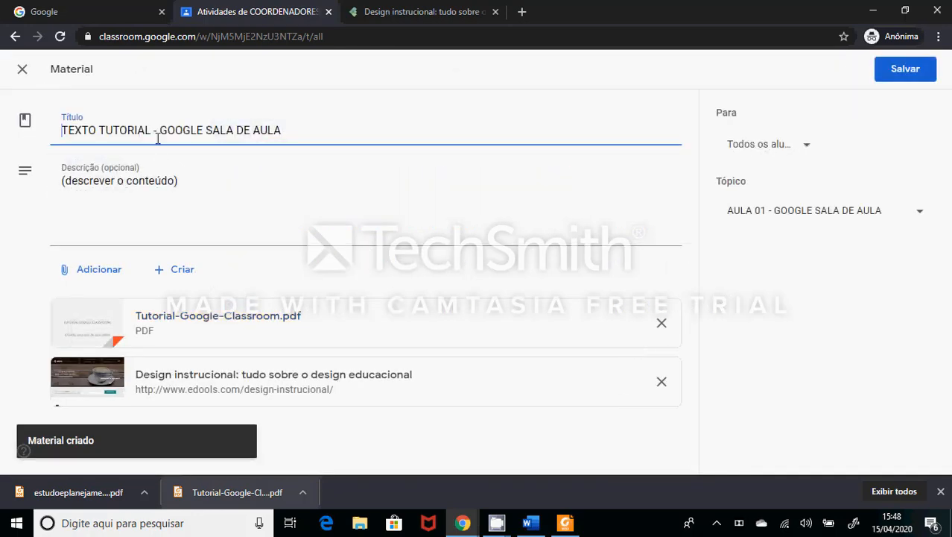
{"action": "left_click", "coordinate": [157, 129]}
{"action": "type", "text": "aula"}
{"action": "key", "text": "BackSpace"}
{"action": "key", "text": "BackSpace"}
{"action": "key", "text": "BackSpace"}
{"action": "key", "text": "BackSpace"}
{"action": "type", "text": "AULA"}
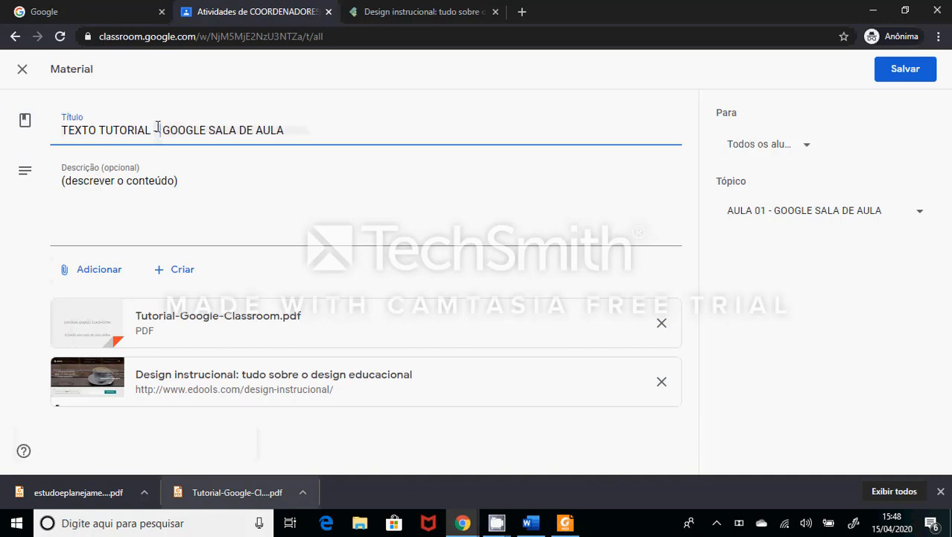
{"action": "type", "text": " 01 -"}
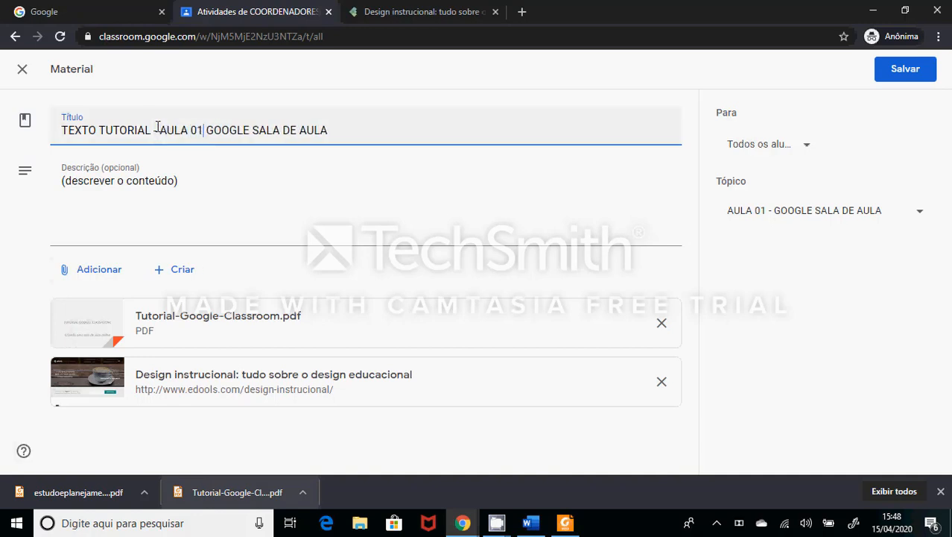
{"action": "left_click", "coordinate": [905, 76]}
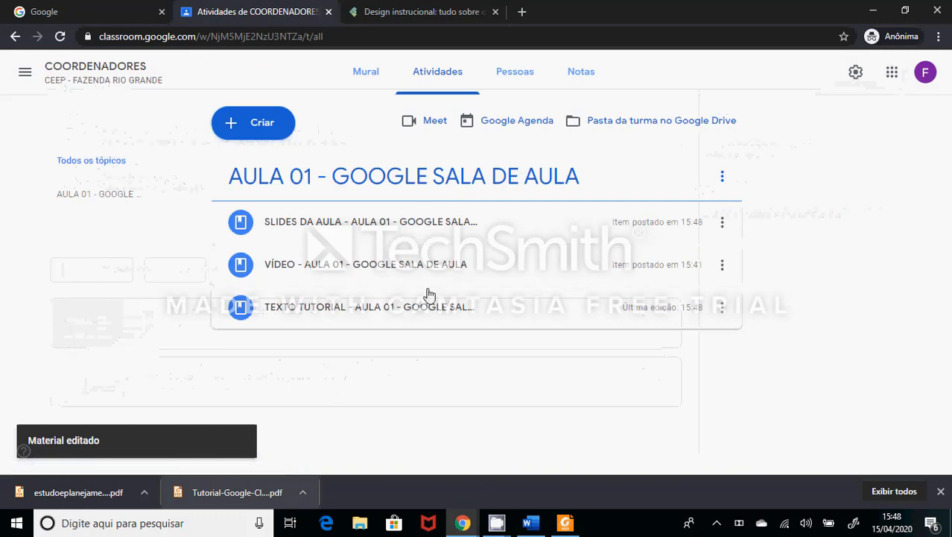
- Move the slides material below the text tutorial within the topic AULA 01 - GOOGLE SALA DE AULA
{"action": "left_click_drag", "start_coordinate": [729, 224], "coordinate": [706, 319]}
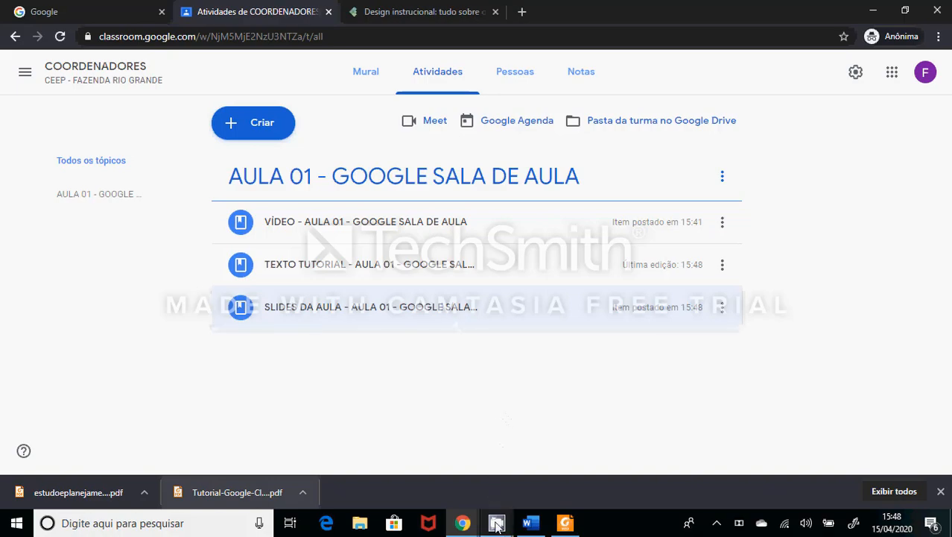
{"action": "mouse_move", "coordinate": [496, 523]}
{"action": "left_click", "coordinate": [436, 469]}
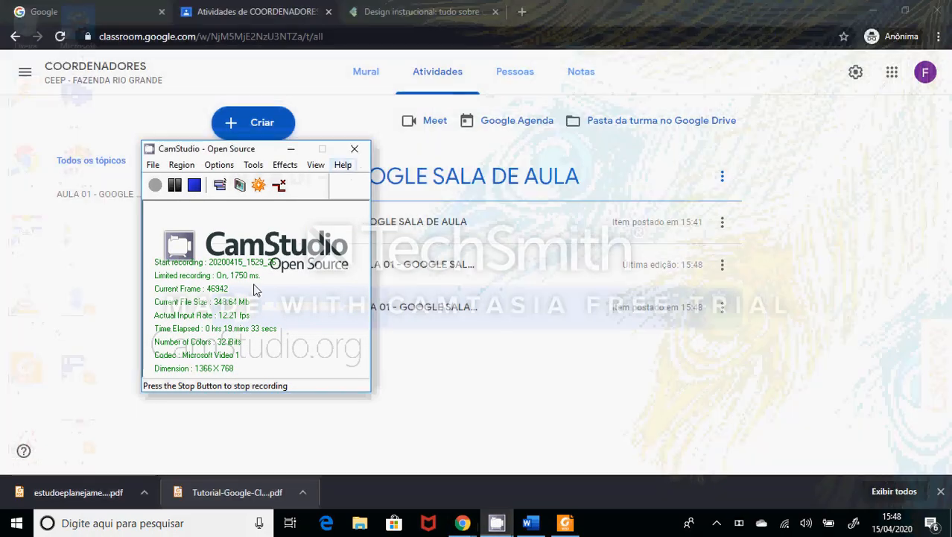